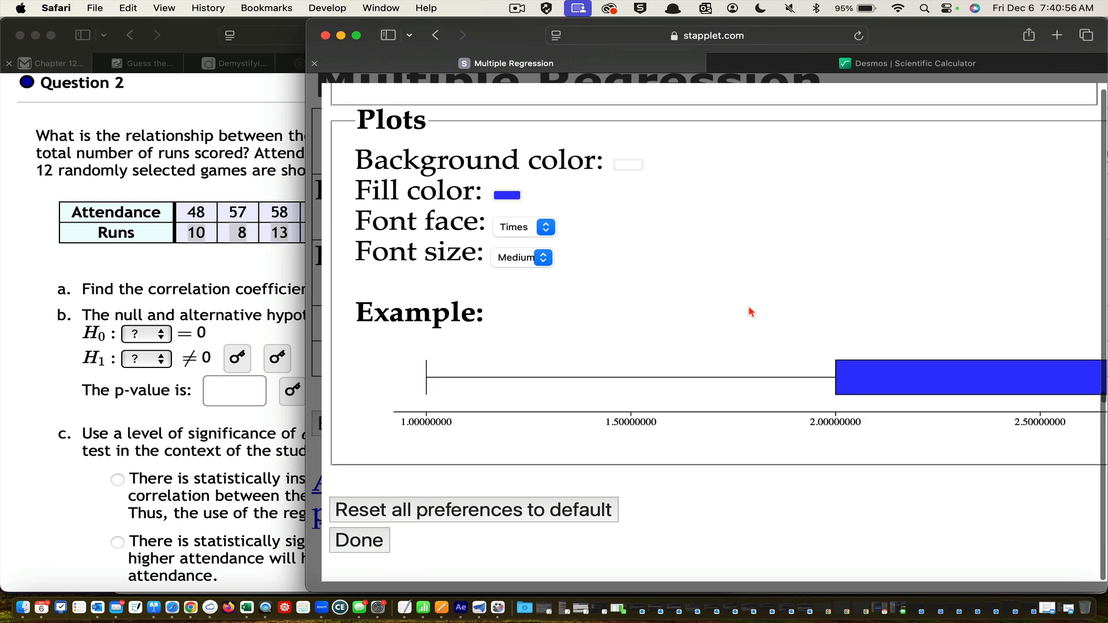
Review the plot settings in the preferences and close them to return to the multiple regression inputs
{"action": "scroll", "coordinate": [750, 248], "scroll_direction": "up", "scroll_amount": 10}
{"action": "scroll", "coordinate": [752, 247], "scroll_direction": "down", "scroll_amount": 6}
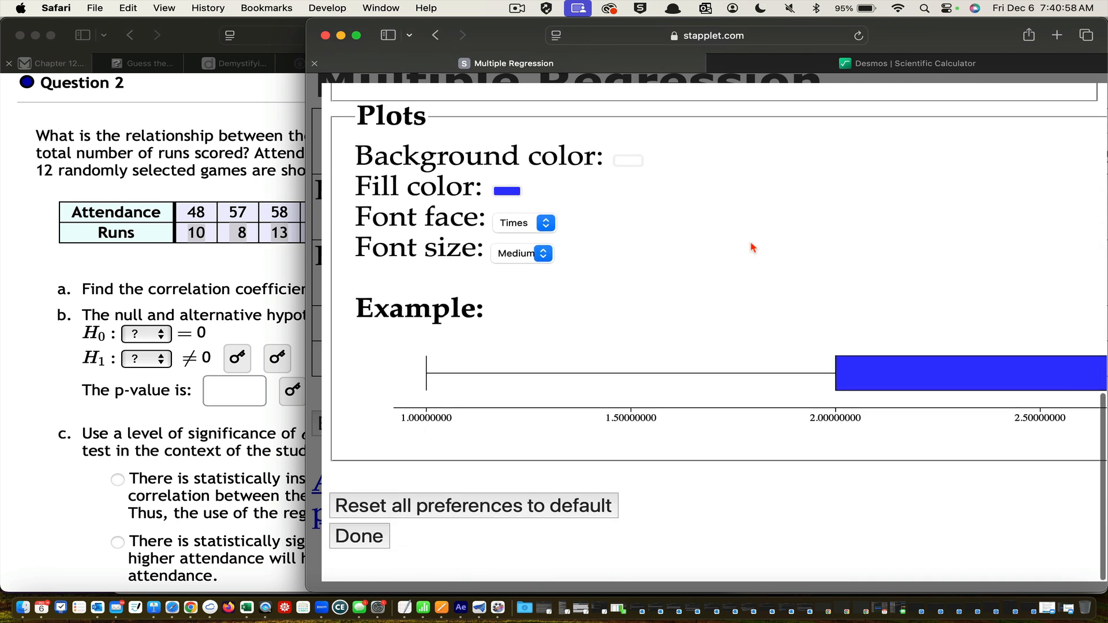
{"action": "scroll", "coordinate": [752, 247], "scroll_direction": "up", "scroll_amount": 2}
{"action": "scroll", "coordinate": [752, 247], "scroll_direction": "down", "scroll_amount": 3}
{"action": "scroll", "coordinate": [750, 247], "scroll_direction": "up", "scroll_amount": 2}
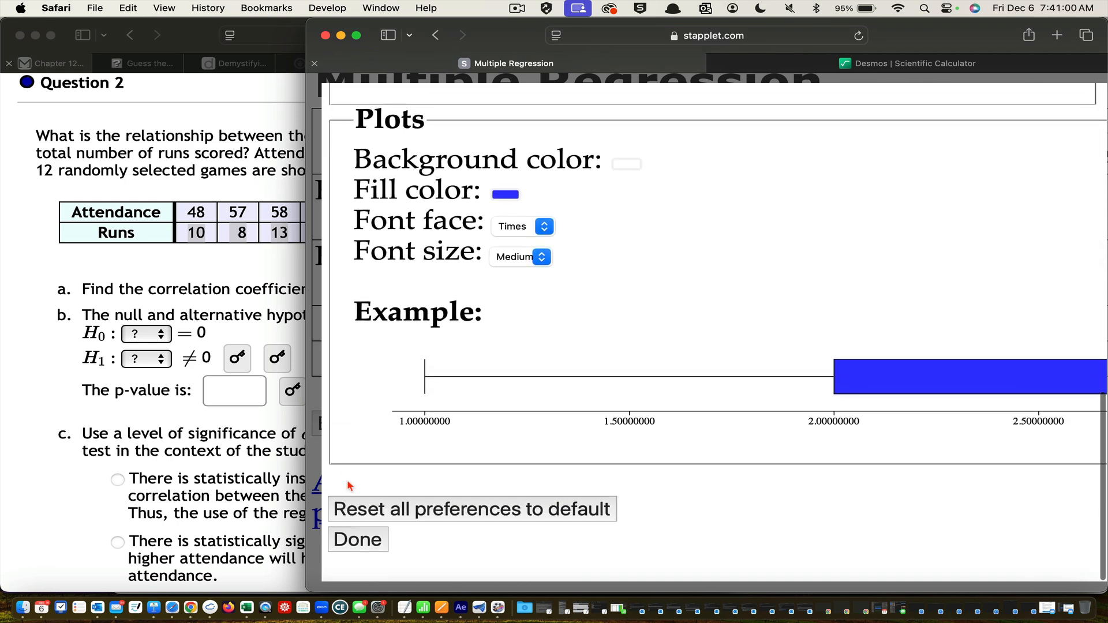
{"action": "left_click", "coordinate": [346, 537]}
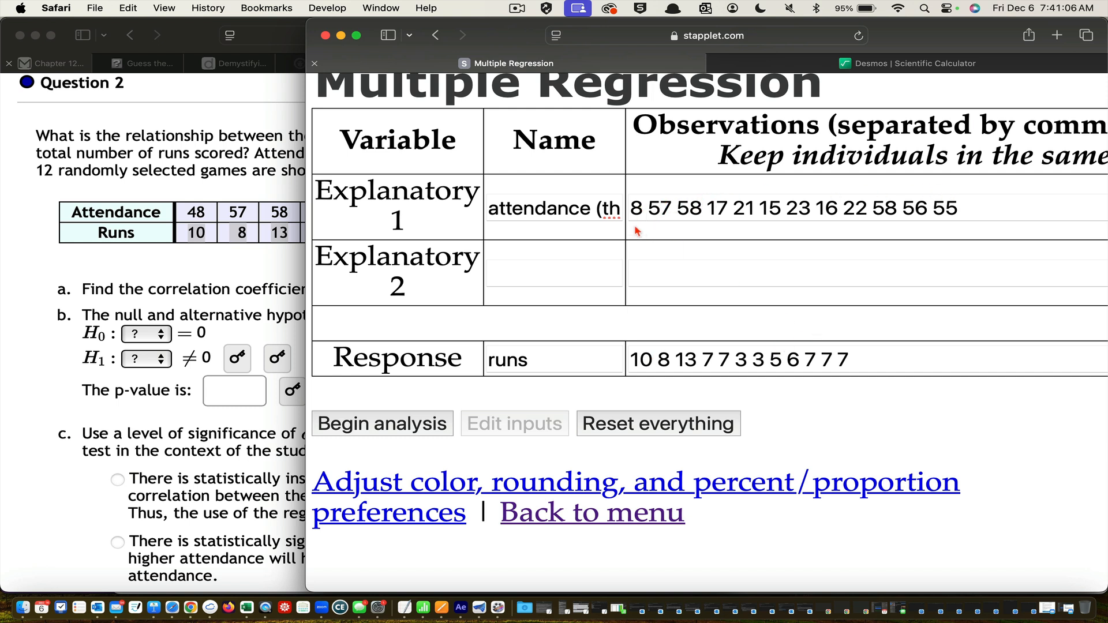
Correct the first attendance observation to 48 and run the regression analysis
{"action": "left_click", "coordinate": [633, 209]}
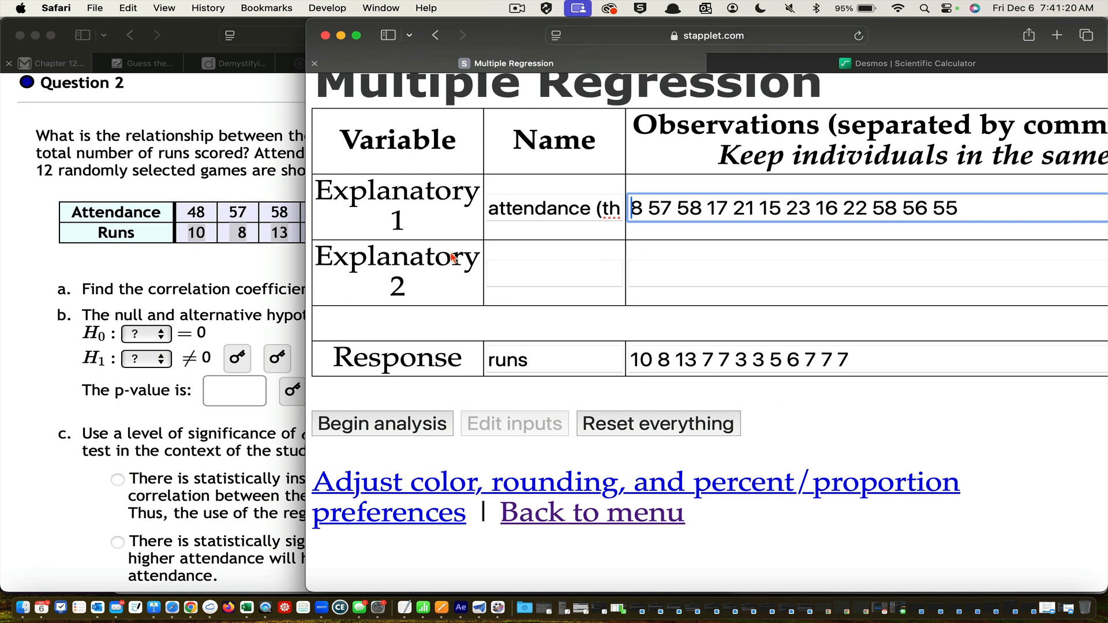
{"action": "type", "text": "4"}
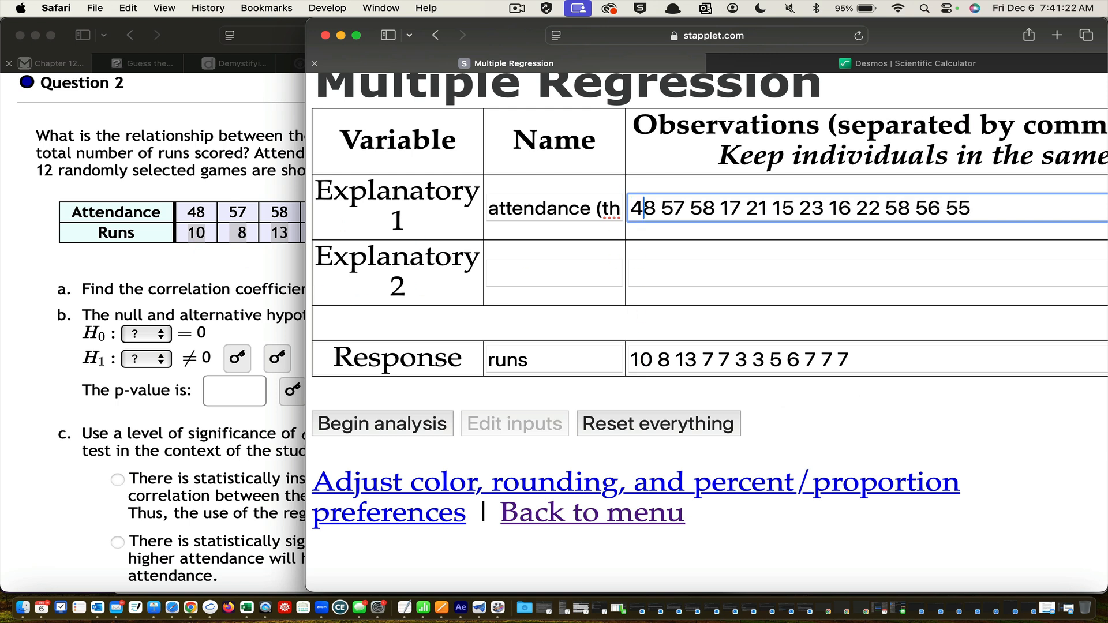
{"action": "left_click", "coordinate": [724, 278]}
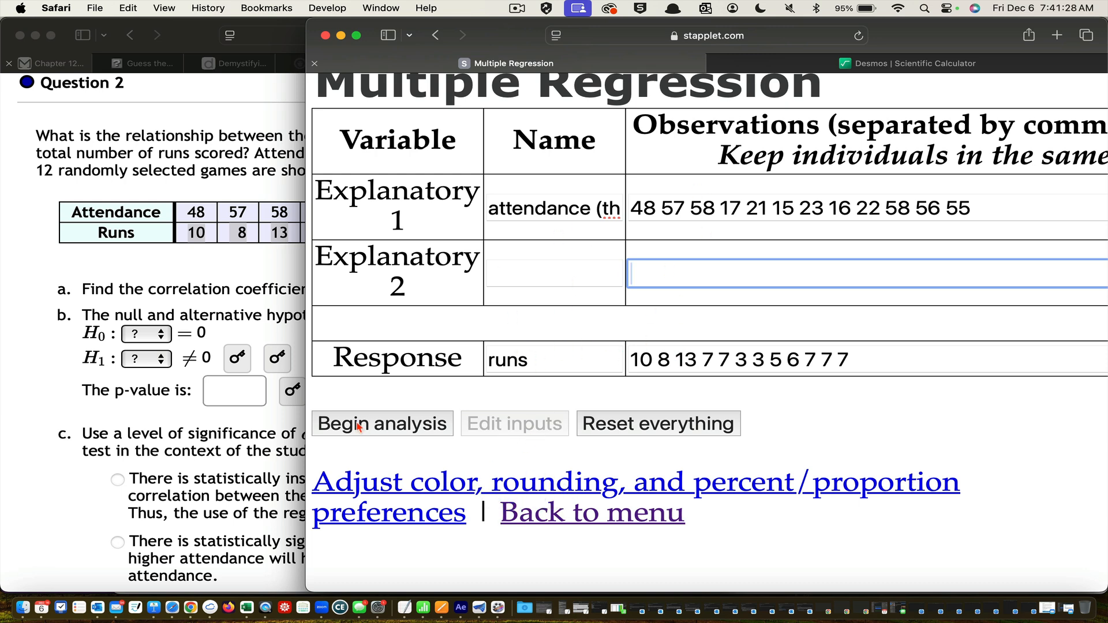
{"action": "left_click", "coordinate": [383, 429]}
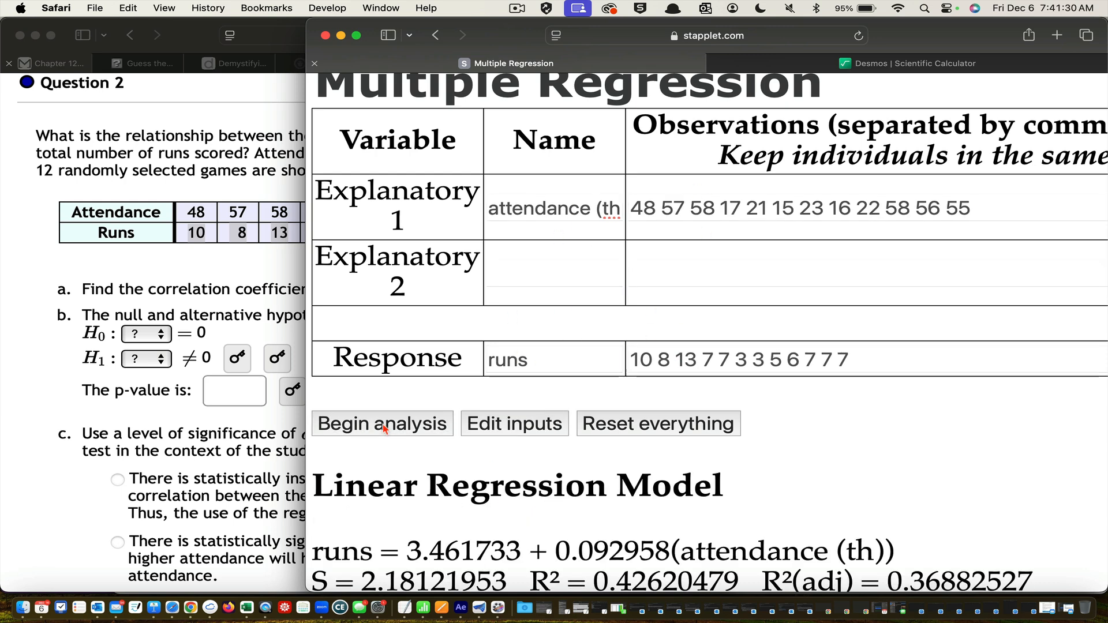
Examine the regression output, including the model equation, predictor table, analysis of variance, residual plots and prediction section
{"action": "scroll", "coordinate": [612, 462], "scroll_direction": "down", "scroll_amount": 3}
{"action": "scroll", "coordinate": [610, 463], "scroll_direction": "down", "scroll_amount": 3}
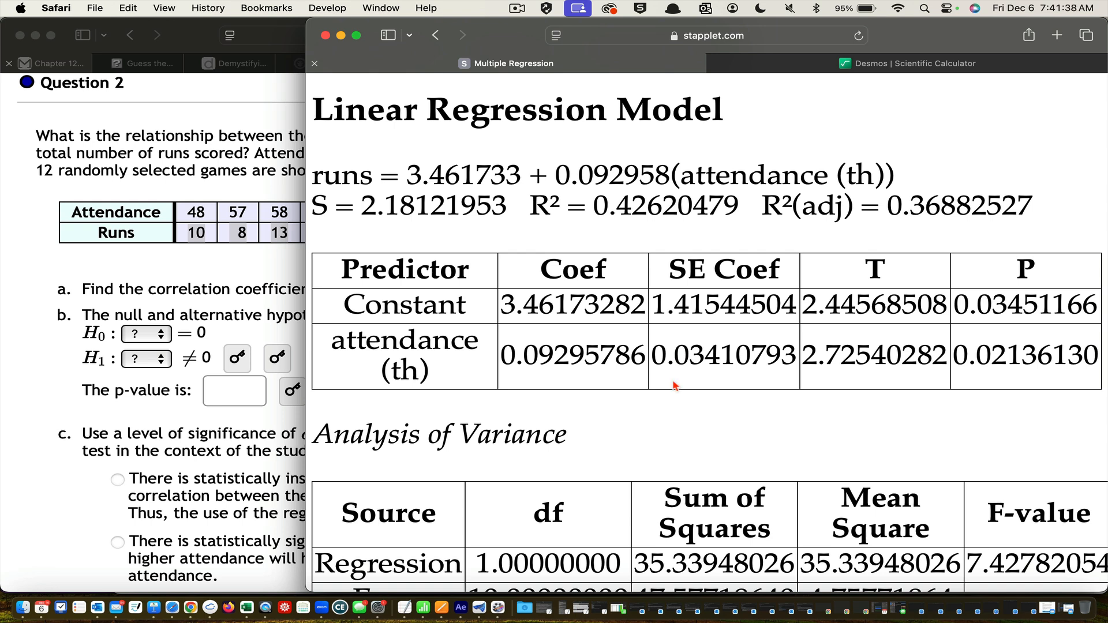
{"action": "scroll", "coordinate": [675, 386], "scroll_direction": "down", "scroll_amount": 5}
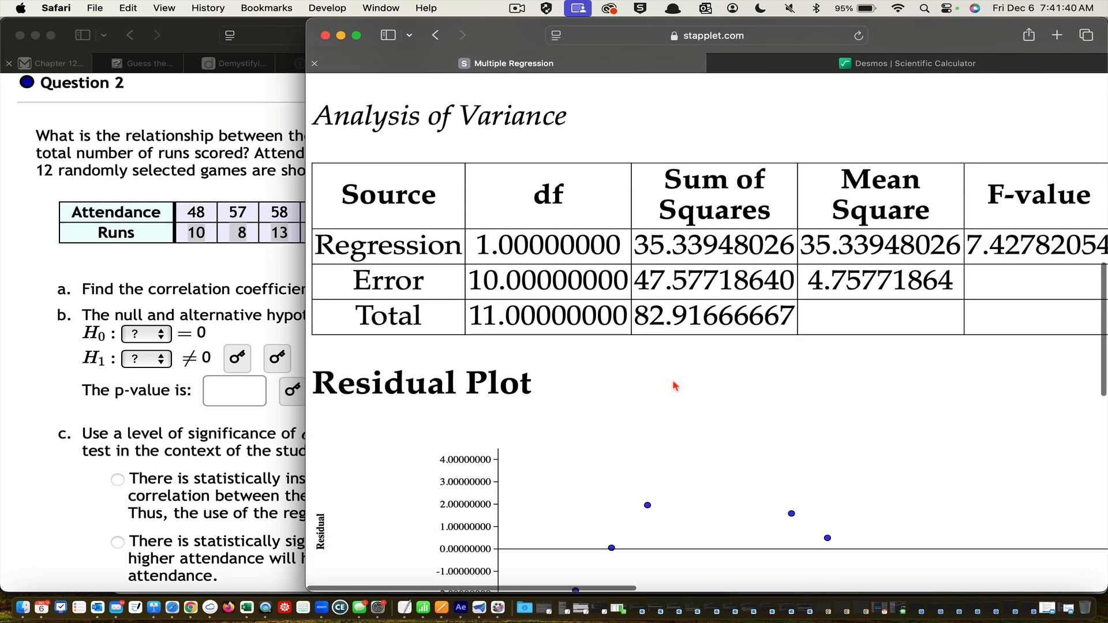
{"action": "scroll", "coordinate": [674, 386], "scroll_direction": "down", "scroll_amount": 6}
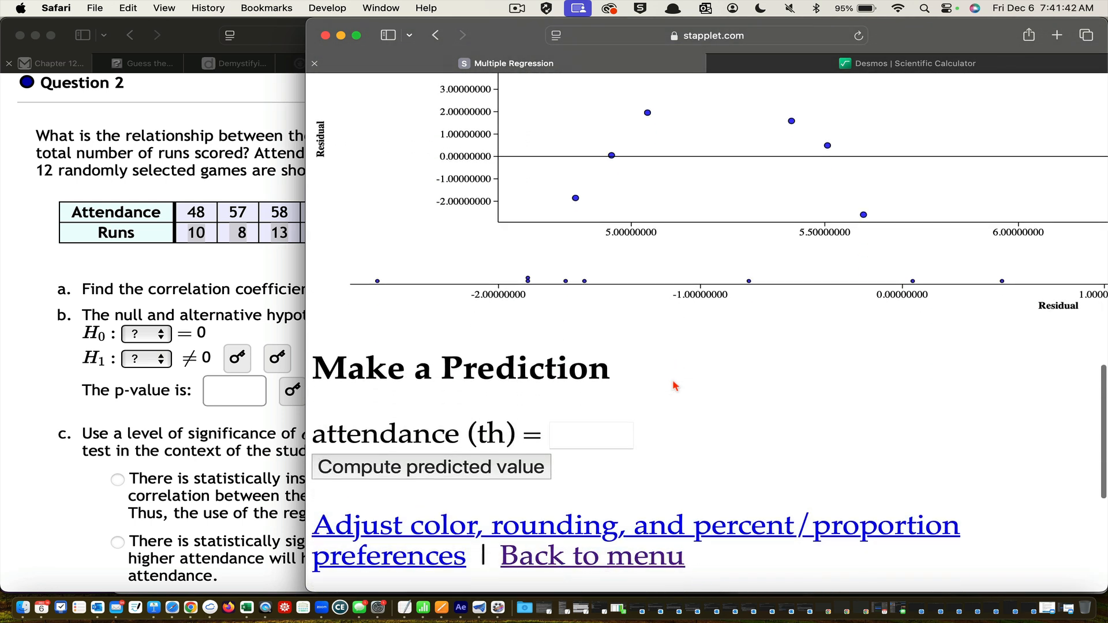
{"action": "scroll", "coordinate": [675, 386], "scroll_direction": "up", "scroll_amount": 3}
{"action": "scroll", "coordinate": [675, 386], "scroll_direction": "down", "scroll_amount": 8}
{"action": "scroll", "coordinate": [674, 386], "scroll_direction": "up", "scroll_amount": 15}
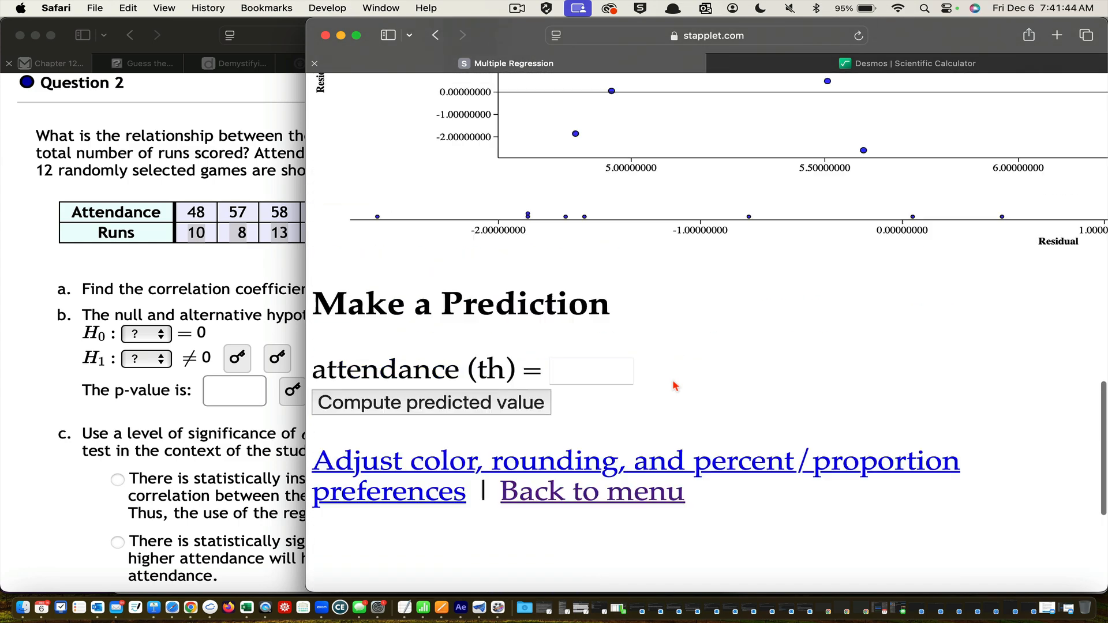
{"action": "scroll", "coordinate": [674, 386], "scroll_direction": "up", "scroll_amount": 2}
{"action": "scroll", "coordinate": [674, 385], "scroll_direction": "down", "scroll_amount": 4}
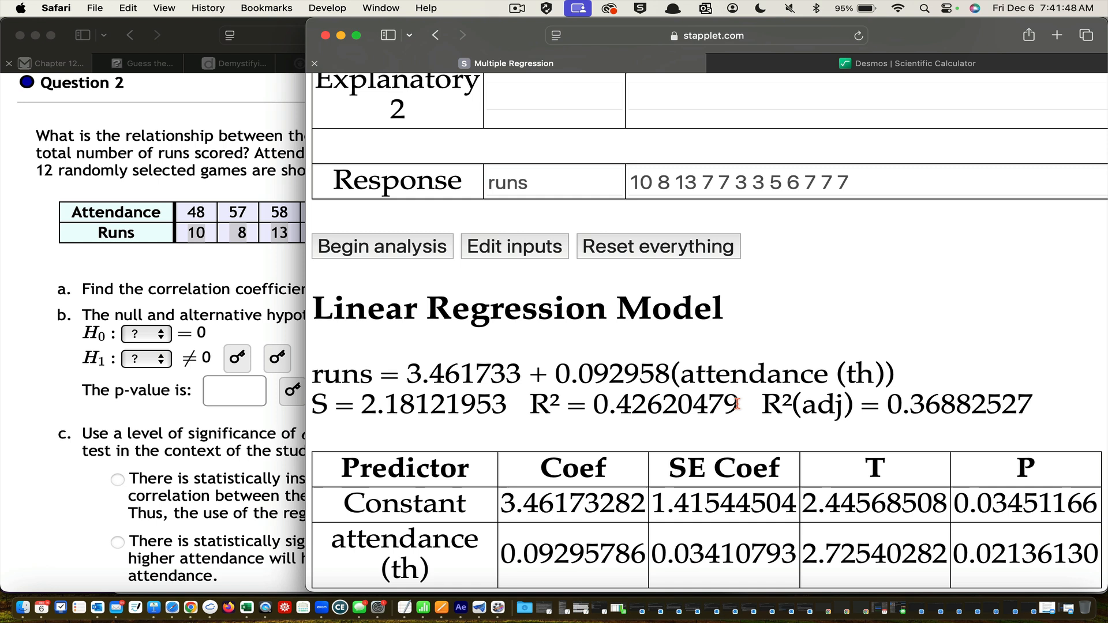
Check what part a of Question 2 asks for and copy the numeric R² value from the linear regression model
{"action": "left_click_drag", "start_coordinate": [740, 406], "coordinate": [531, 404]}
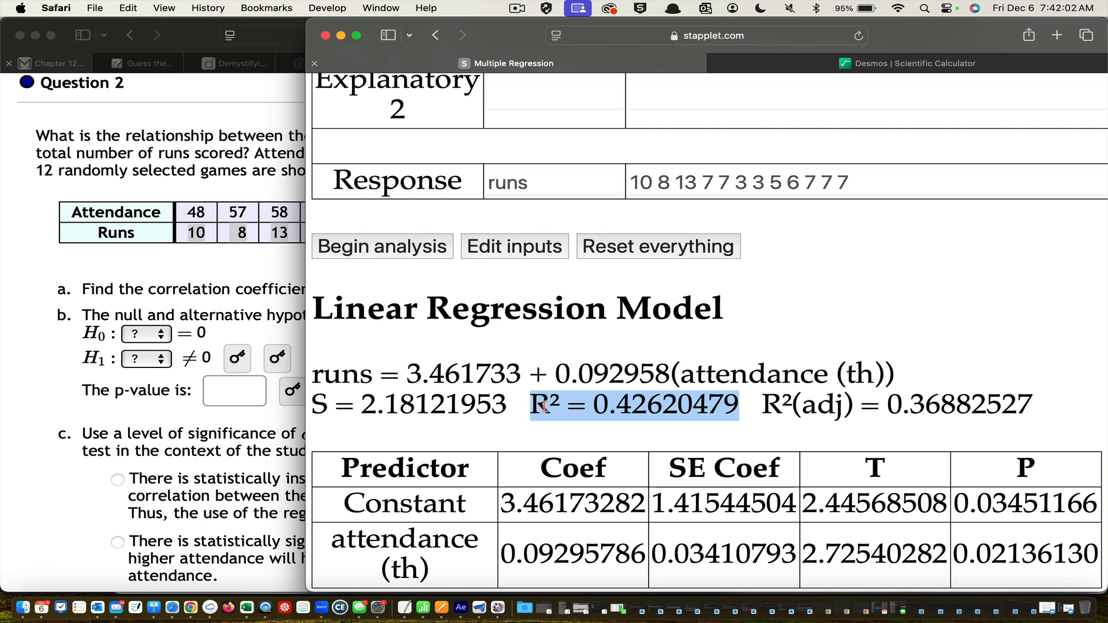
{"action": "left_click", "coordinate": [237, 284]}
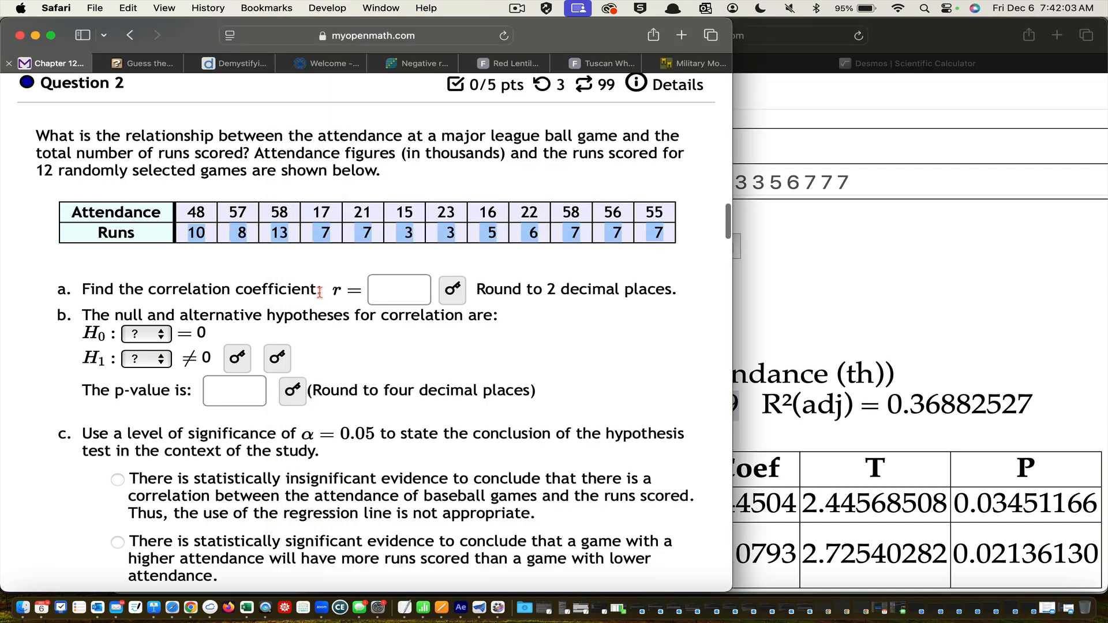
{"action": "left_click", "coordinate": [825, 349]}
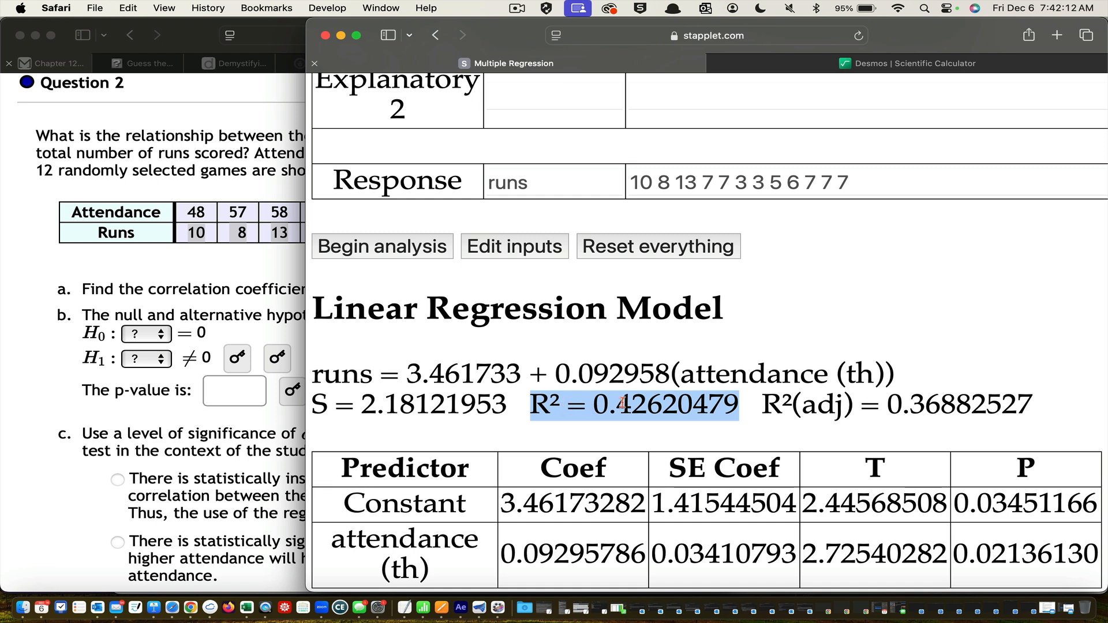
{"action": "left_click", "coordinate": [728, 405]}
{"action": "left_click_drag", "start_coordinate": [742, 404], "coordinate": [599, 406]}
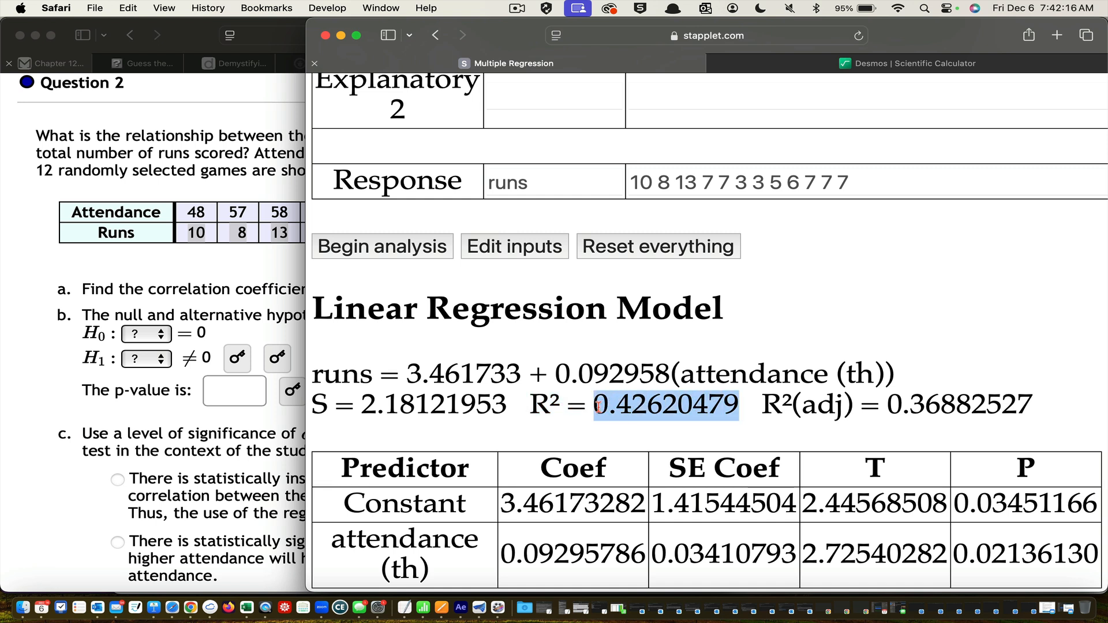
{"action": "key", "text": "super+c"}
Compute the square root of 0.42620479 in the Desmos scientific calculator, with the radical and again as a power of .5
{"action": "left_click", "coordinate": [942, 65]}
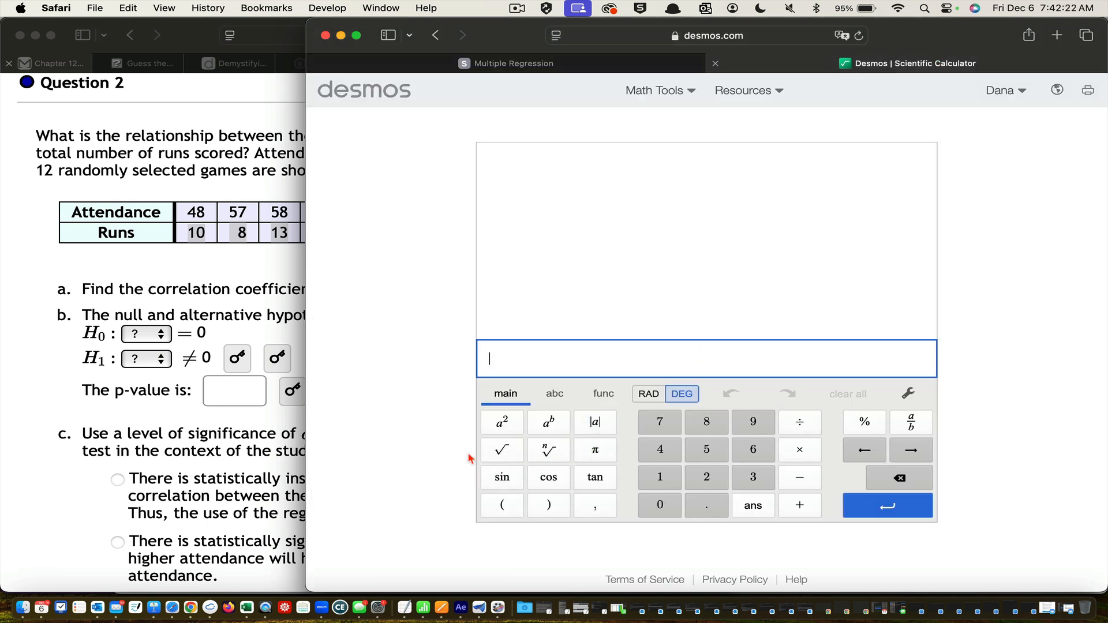
{"action": "left_click", "coordinate": [497, 458]}
{"action": "key", "text": "super+v"}
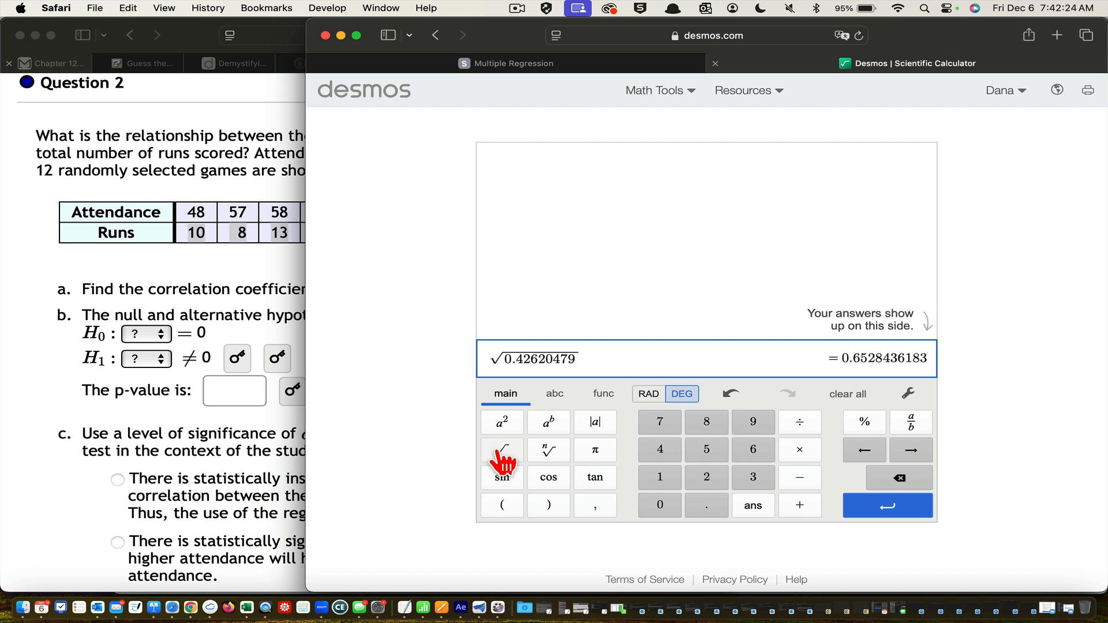
{"action": "key", "text": "Return"}
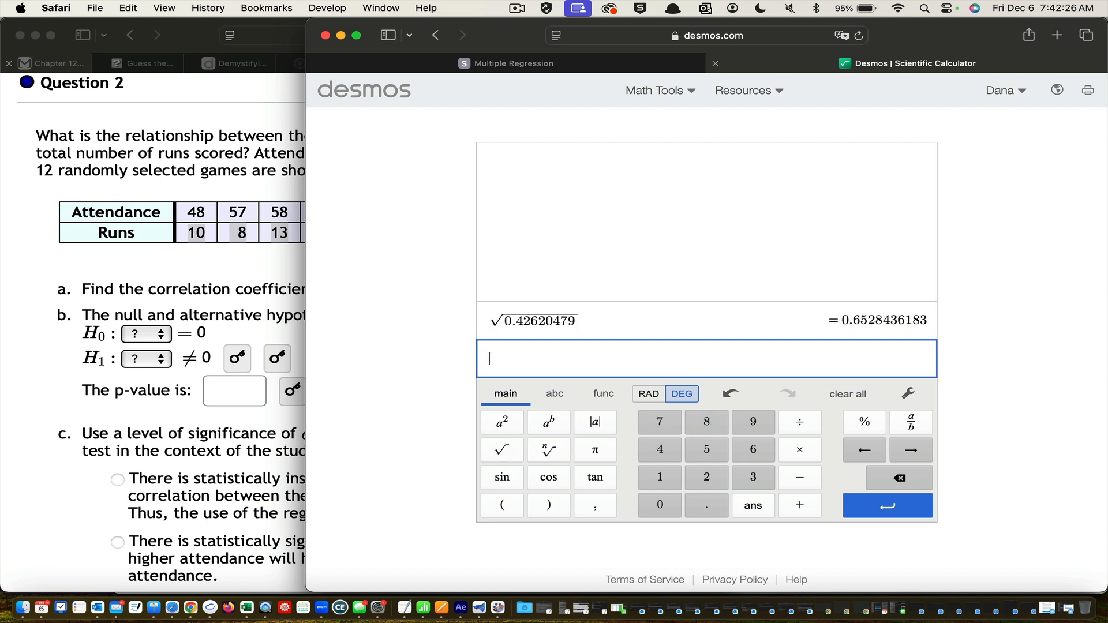
{"action": "key", "text": "super+v"}
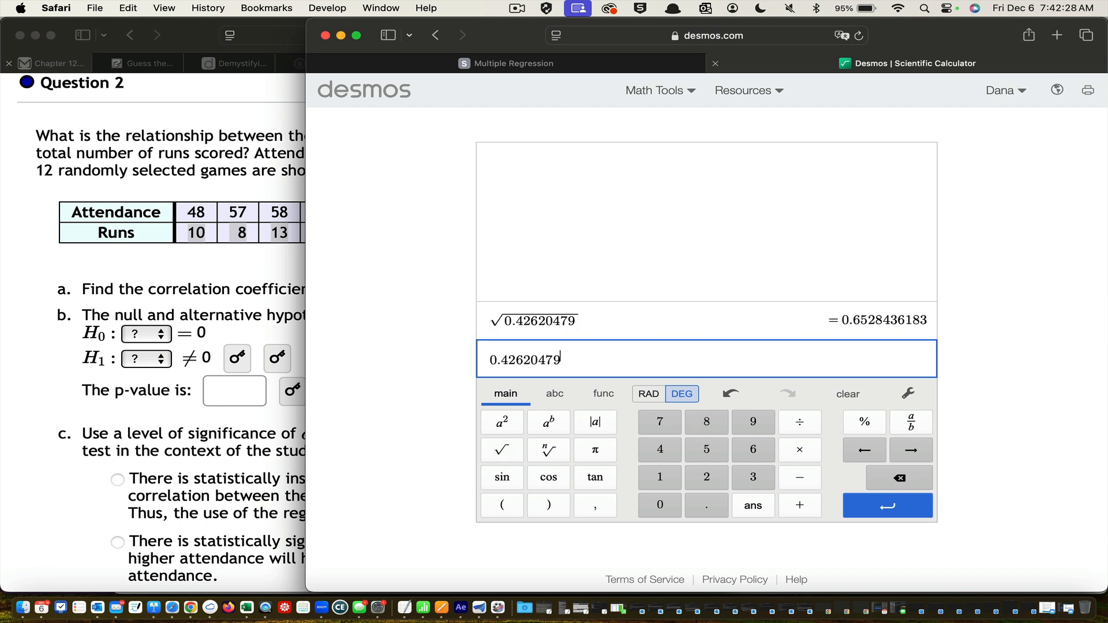
{"action": "type", "text": "^.5"}
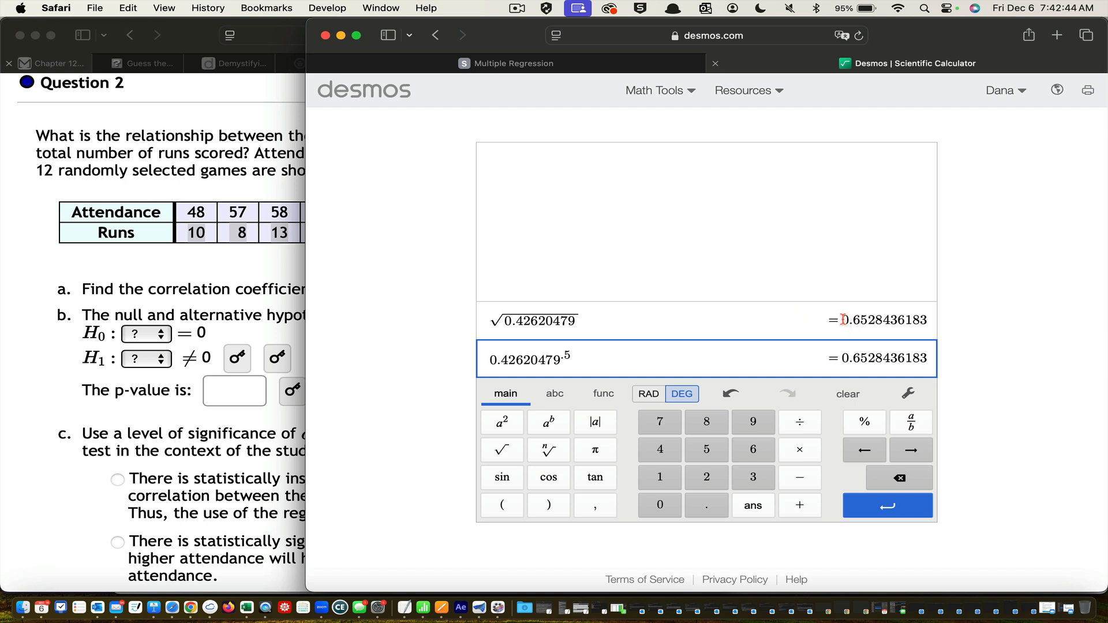
Copy the square root result 0.6528436183 into the correlation coefficient answer of Question 2 and reveal the answer for part a
{"action": "left_click_drag", "start_coordinate": [844, 319], "coordinate": [949, 310]}
{"action": "key", "text": "super+c"}
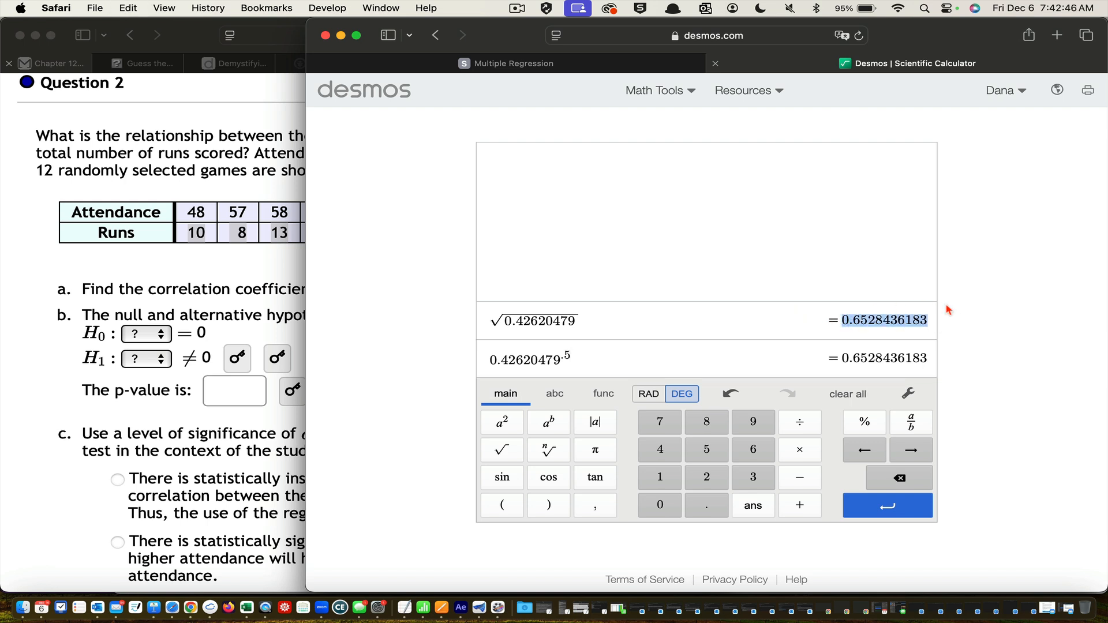
{"action": "left_click", "coordinate": [269, 144]}
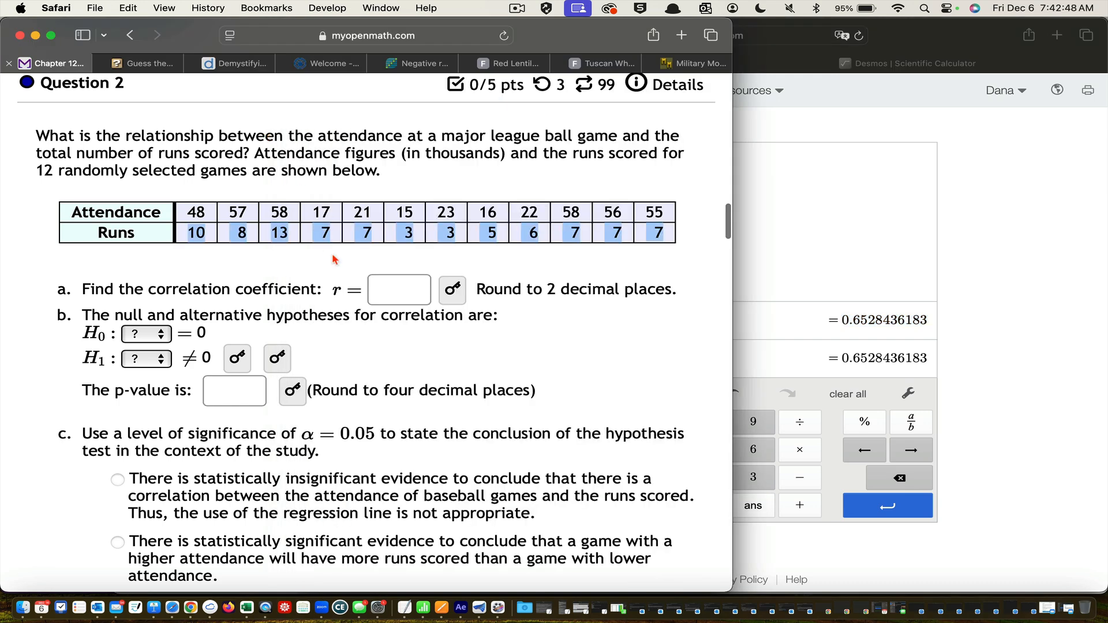
{"action": "left_click", "coordinate": [389, 283]}
{"action": "key", "text": "super+v"}
{"action": "scroll", "coordinate": [390, 283], "scroll_direction": "up", "scroll_amount": 1}
{"action": "left_click", "coordinate": [454, 327]}
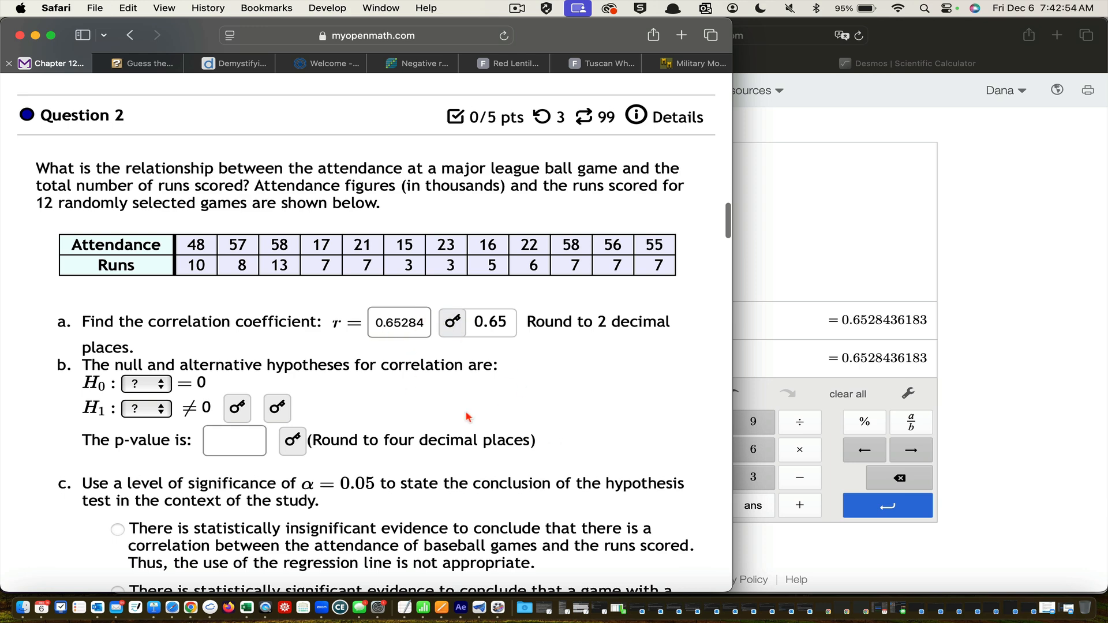
Choose ρ as the parameter of the null hypothesis in part b and reveal its answer
{"action": "scroll", "coordinate": [468, 417], "scroll_direction": "down", "scroll_amount": 1}
{"action": "scroll", "coordinate": [467, 417], "scroll_direction": "down", "scroll_amount": 2}
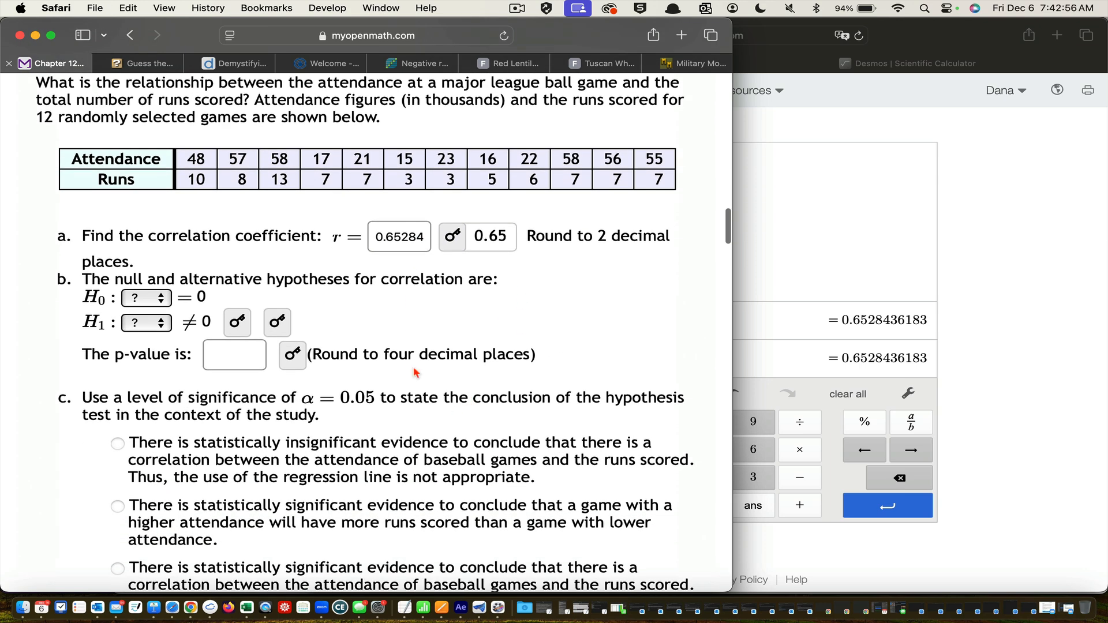
{"action": "scroll", "coordinate": [415, 372], "scroll_direction": "down", "scroll_amount": 1}
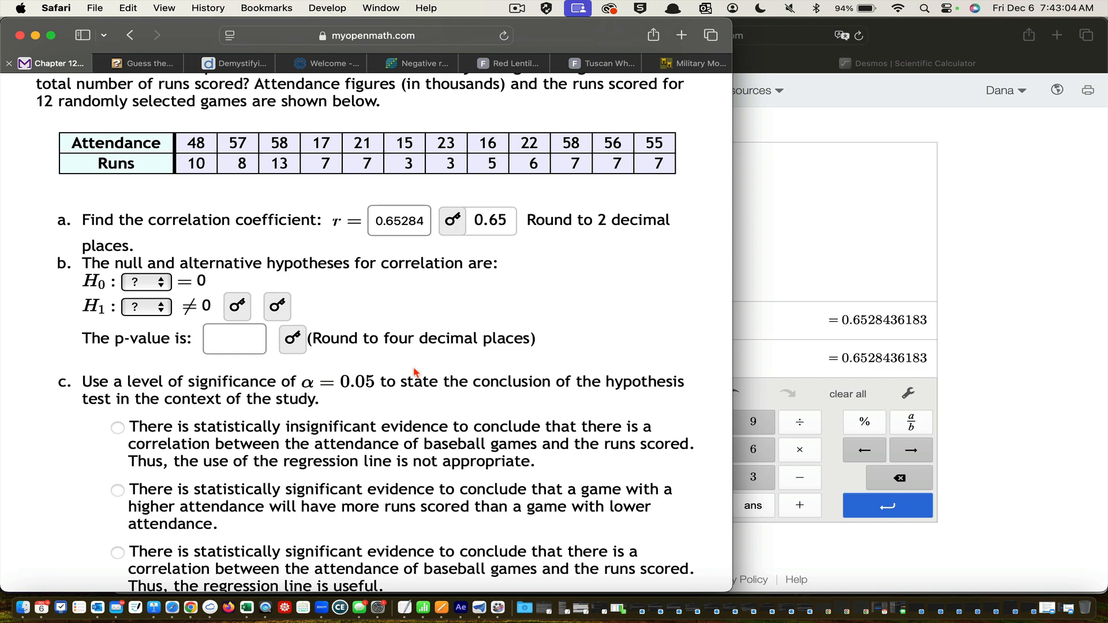
{"action": "scroll", "coordinate": [414, 372], "scroll_direction": "up", "scroll_amount": 10}
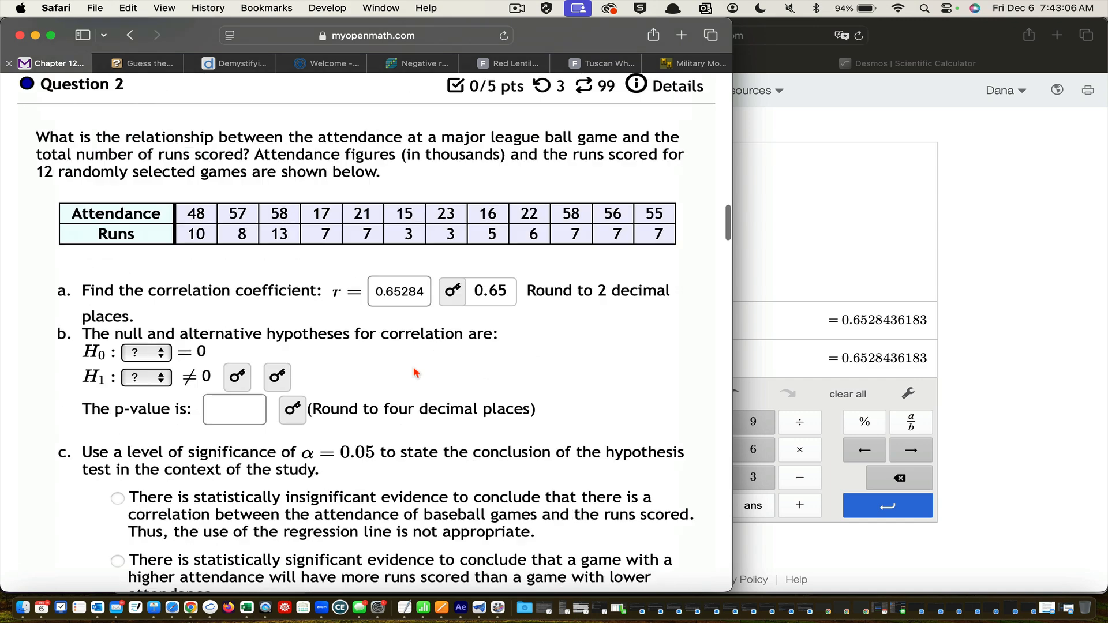
{"action": "scroll", "coordinate": [414, 372], "scroll_direction": "down", "scroll_amount": 9}
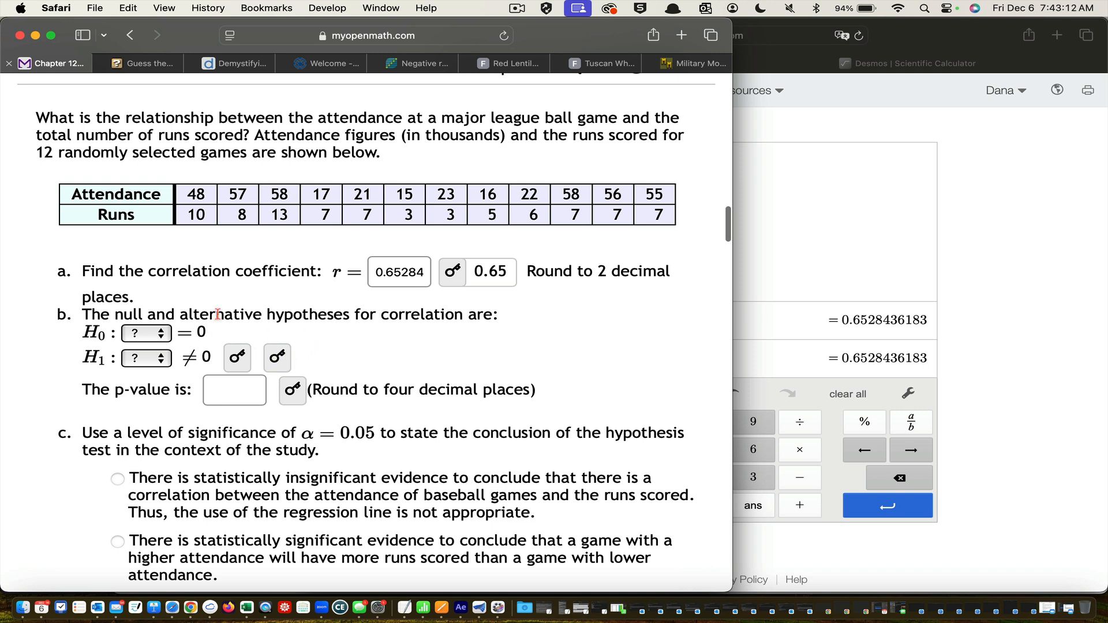
{"action": "left_click_drag", "start_coordinate": [181, 310], "coordinate": [350, 314]}
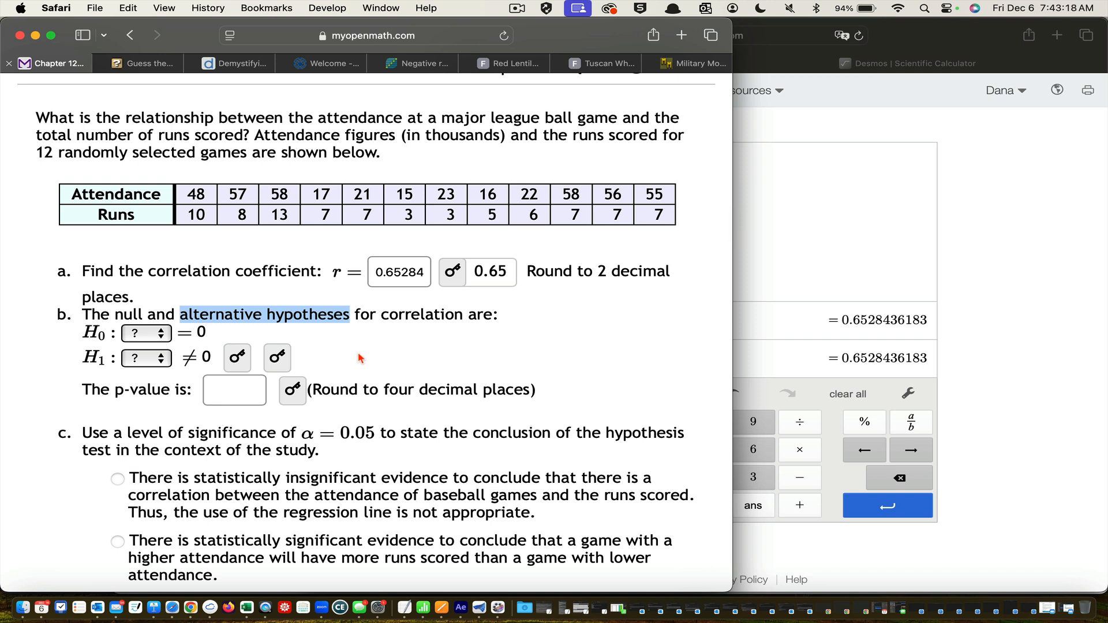
{"action": "left_click_drag", "start_coordinate": [209, 335], "coordinate": [82, 333]}
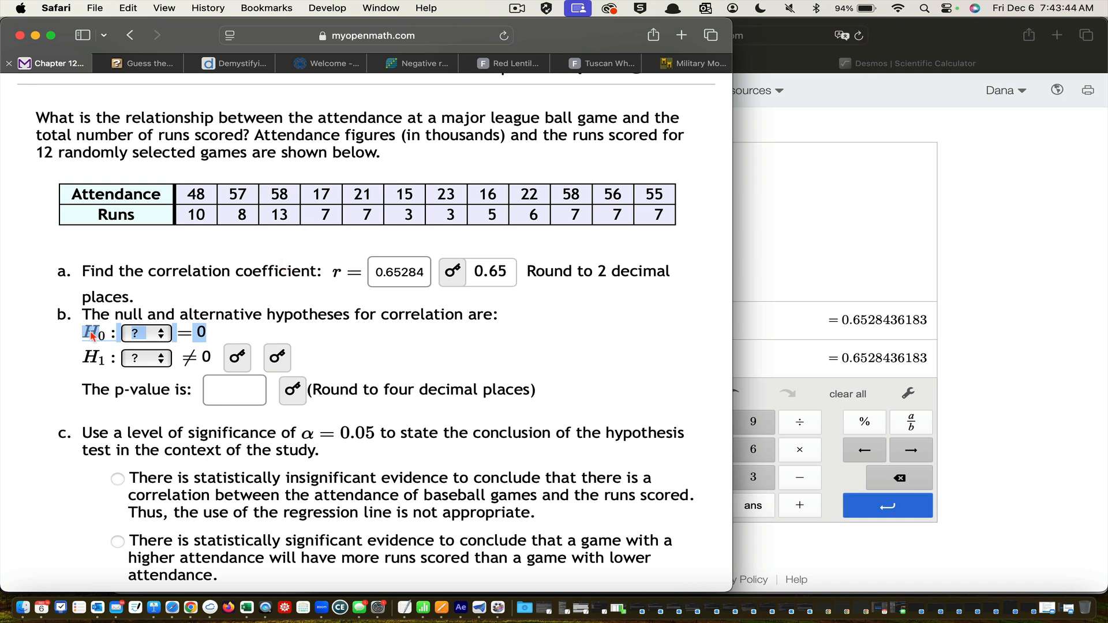
{"action": "left_click", "coordinate": [166, 336]}
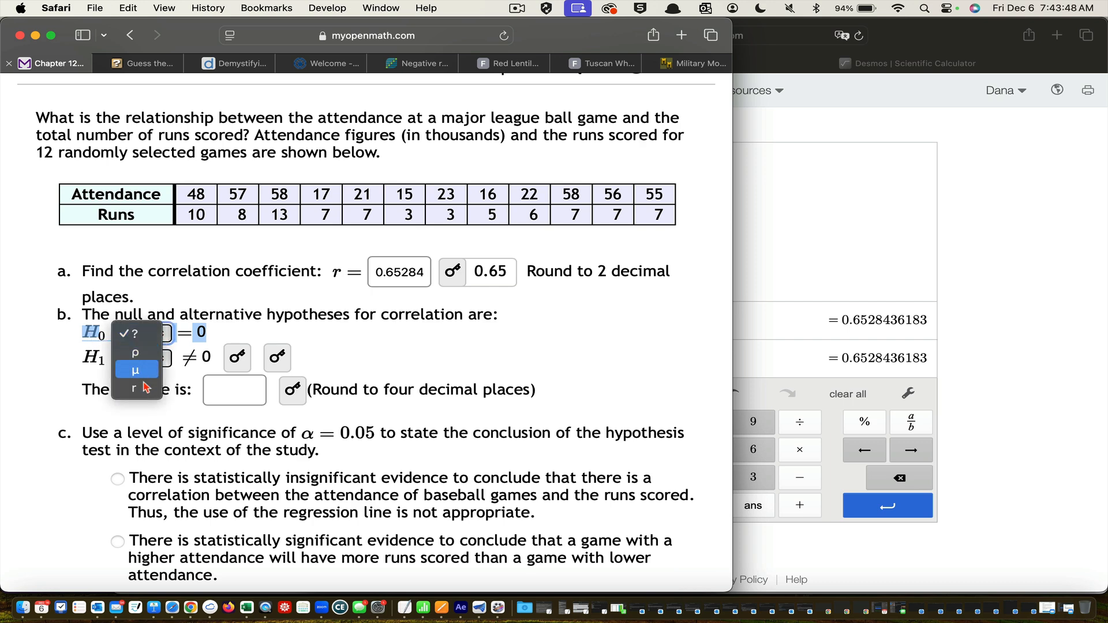
{"action": "scroll", "coordinate": [142, 358], "scroll_direction": "down", "scroll_amount": 1}
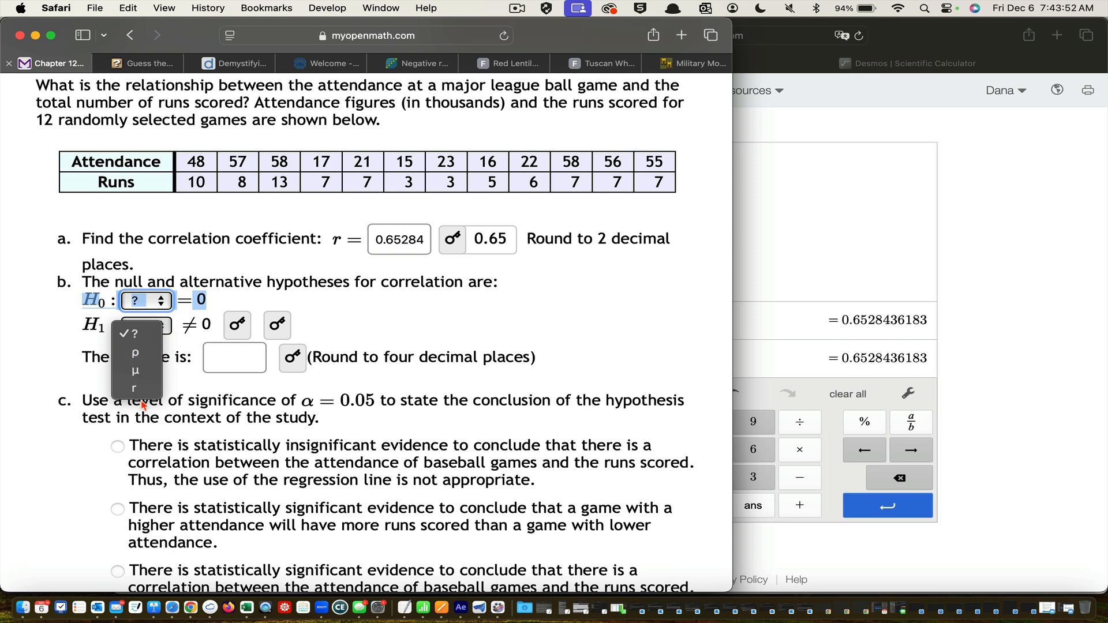
{"action": "left_click", "coordinate": [140, 358]}
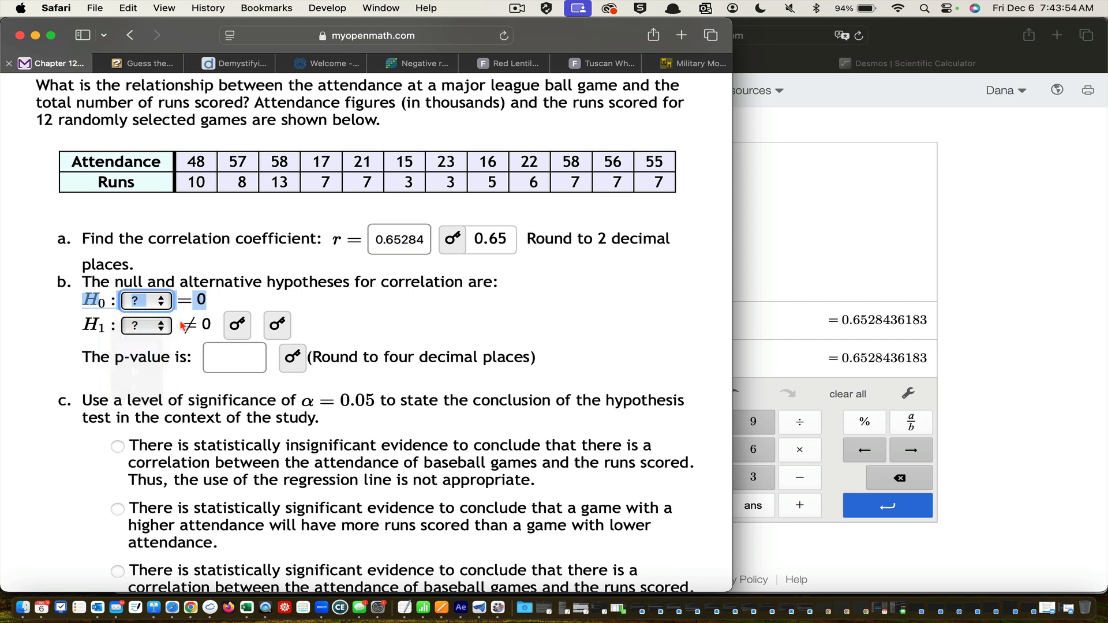
{"action": "left_click", "coordinate": [238, 357]}
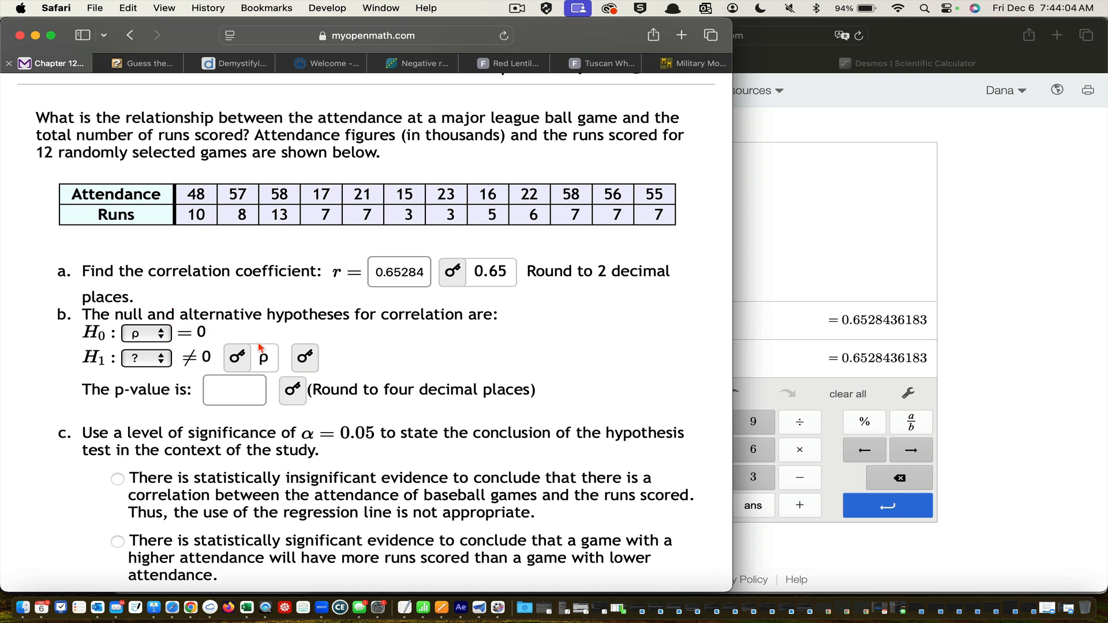
Choose ρ as the parameter of the alternative hypothesis in part b and reveal its answer
{"action": "left_click", "coordinate": [168, 363]}
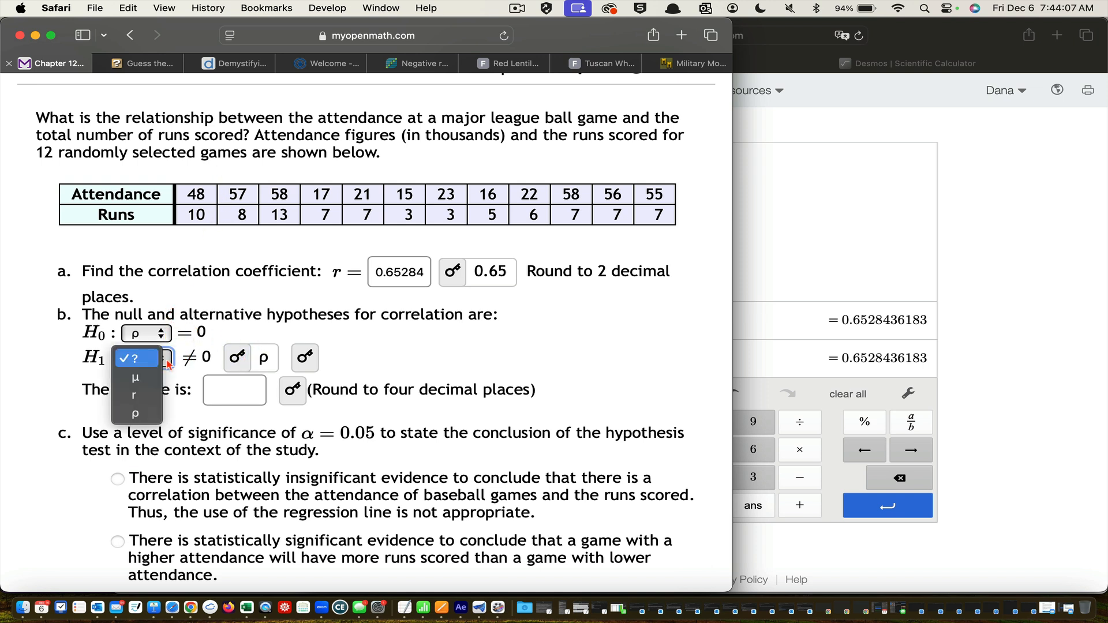
{"action": "left_click", "coordinate": [142, 416]}
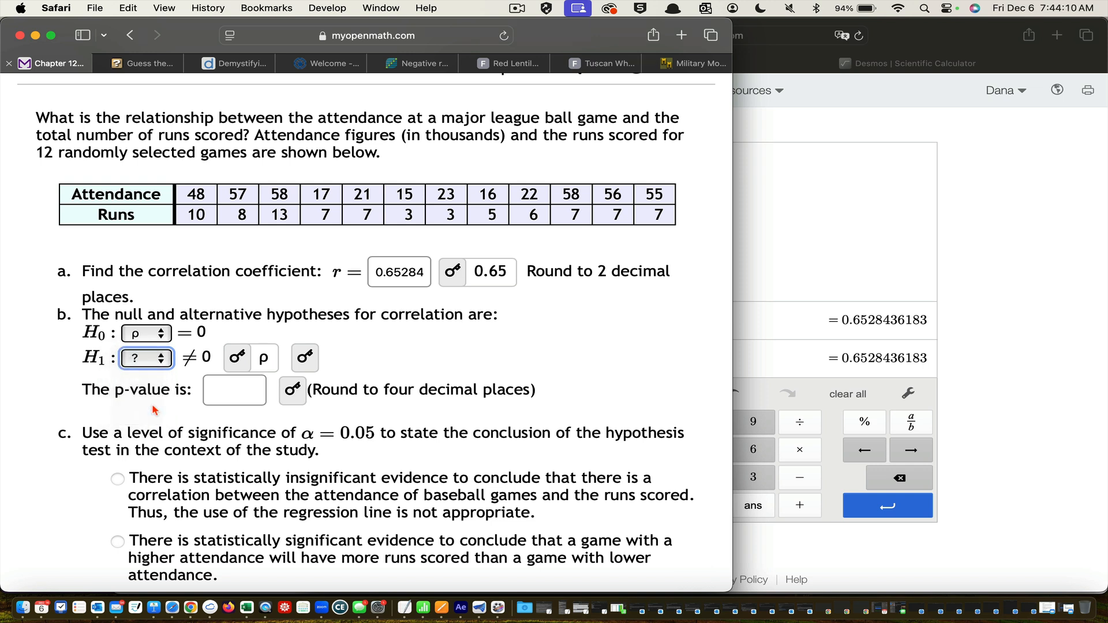
{"action": "left_click", "coordinate": [296, 363]}
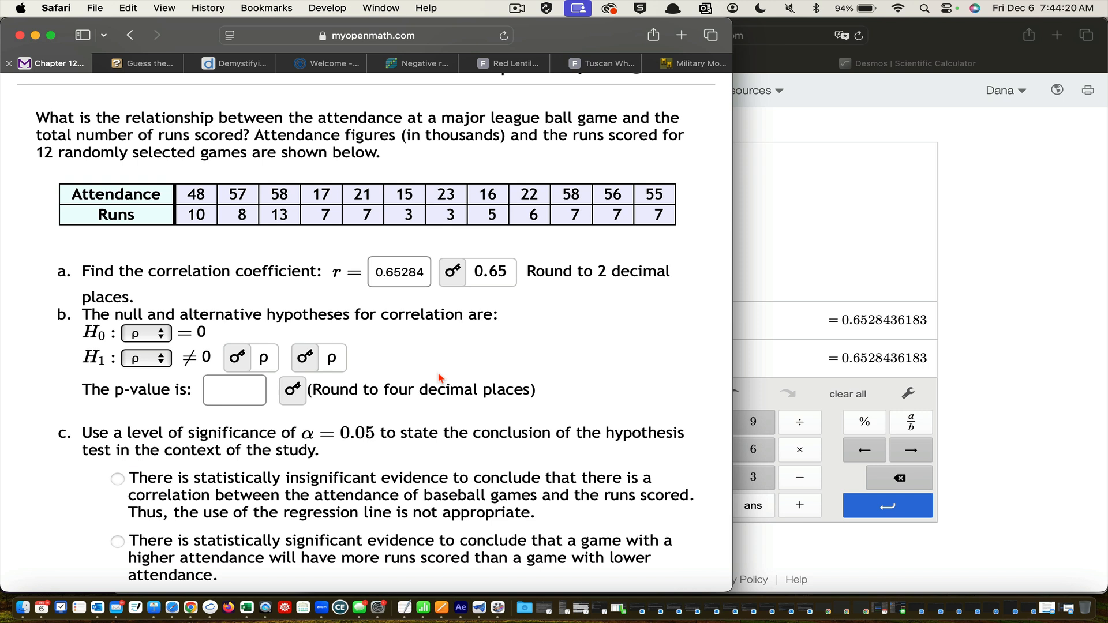
Search the web for "sample distribution" in a new browser tab and browse the image results for sampling distribution graphs
{"action": "left_click", "coordinate": [684, 38]}
{"action": "type", "text": "smp"}
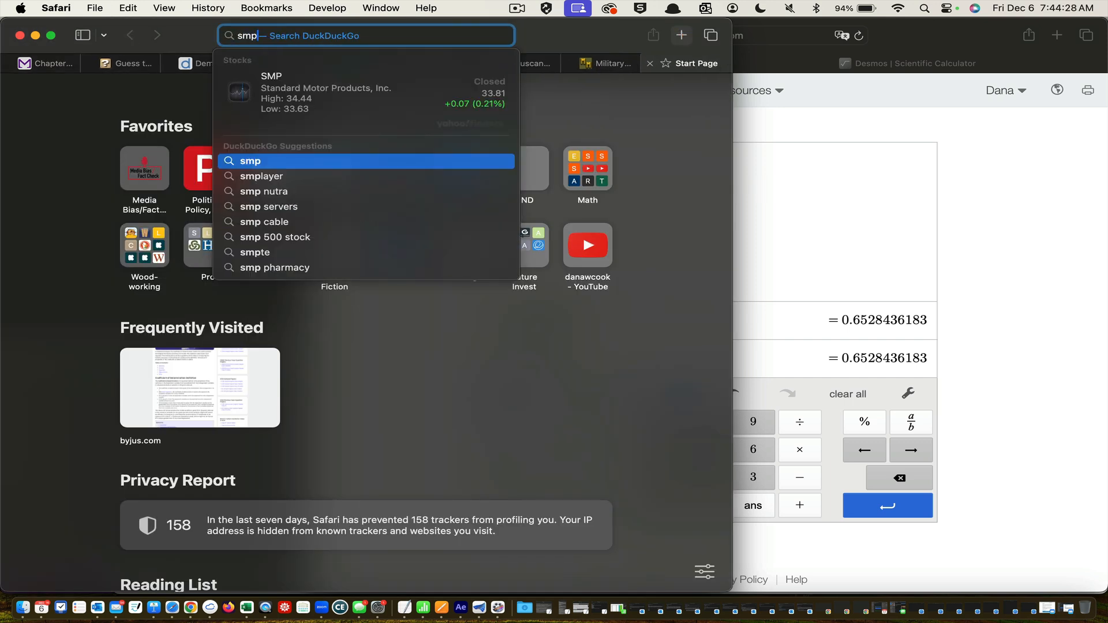
{"action": "key", "text": "BackSpace"}
{"action": "key", "text": "BackSpace"}
{"action": "key", "text": "BackSpace"}
{"action": "type", "text": "sampl"}
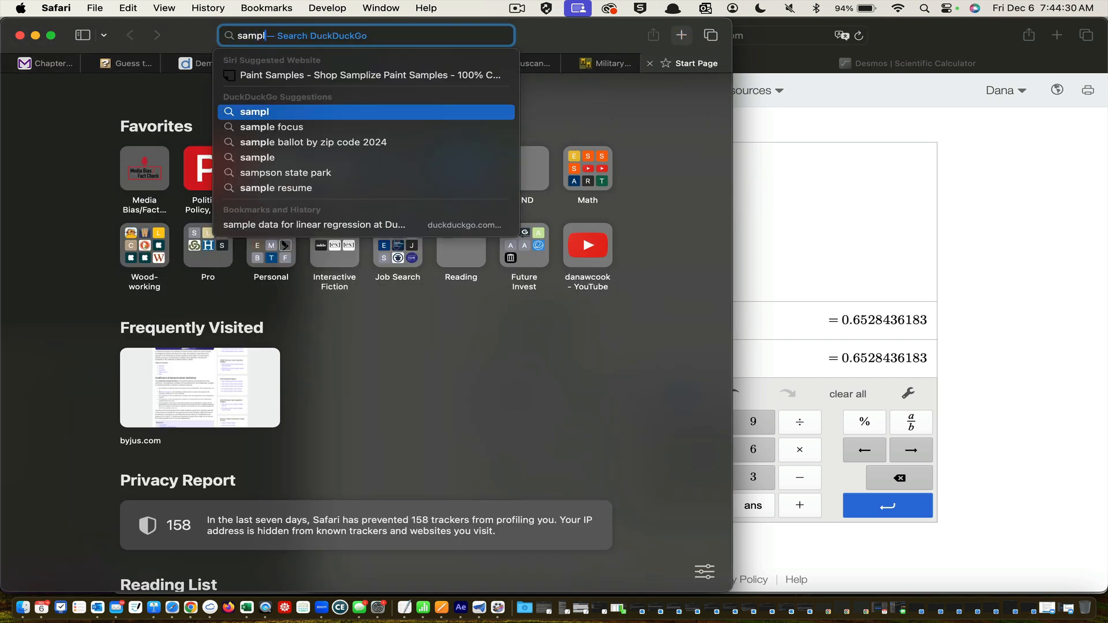
{"action": "type", "text": "e distribution"}
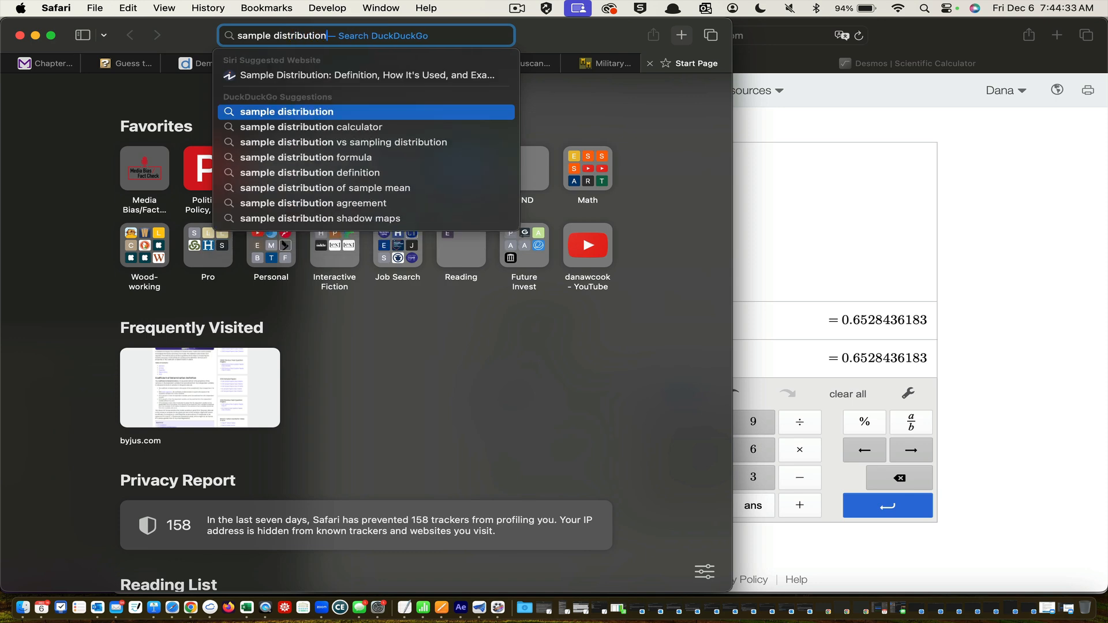
{"action": "key", "text": "Return"}
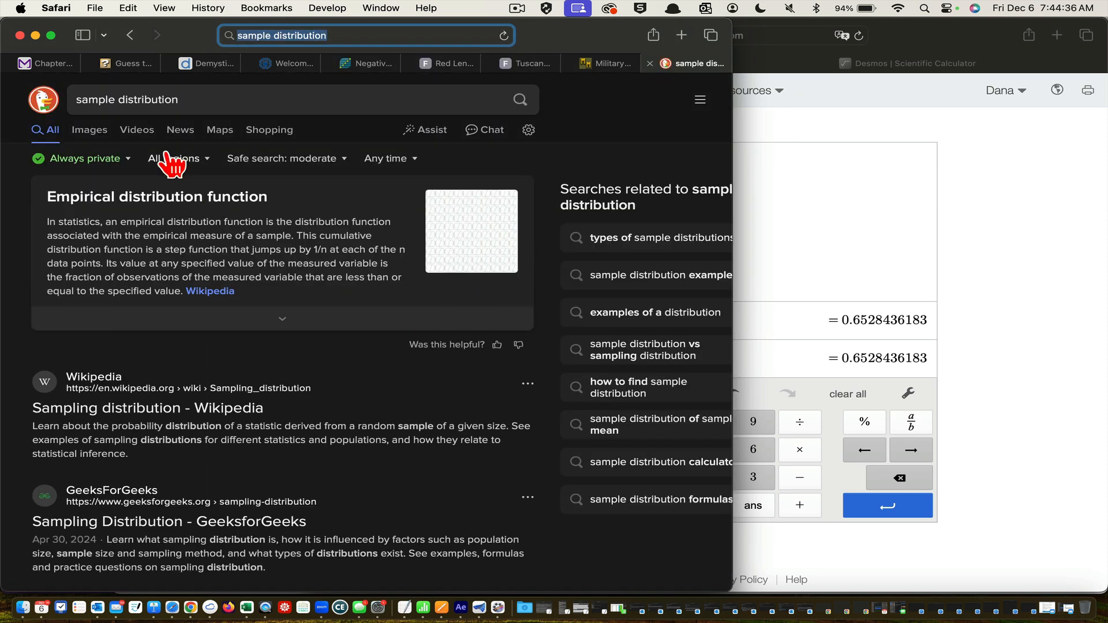
{"action": "left_click", "coordinate": [91, 131]}
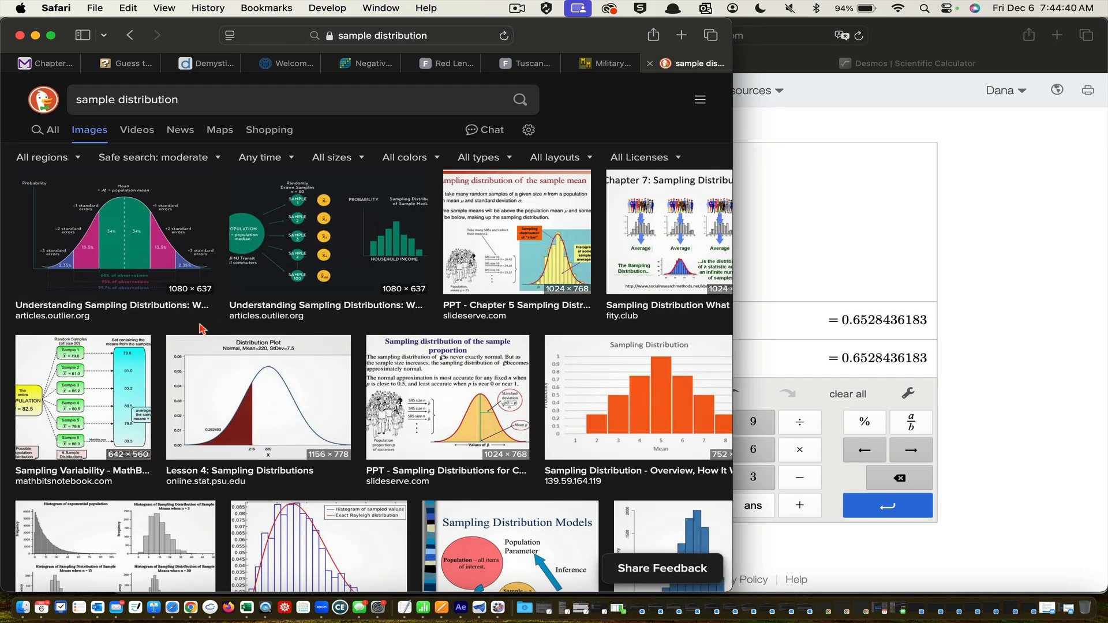
{"action": "scroll", "coordinate": [199, 329], "scroll_direction": "down", "scroll_amount": 3}
{"action": "scroll", "coordinate": [200, 329], "scroll_direction": "up", "scroll_amount": 3}
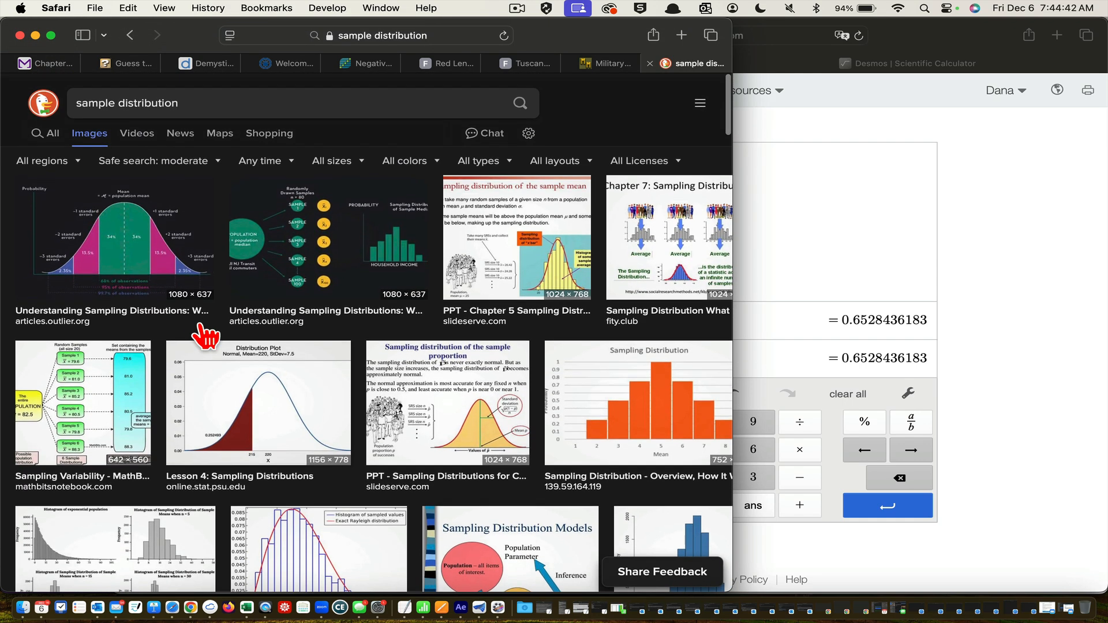
Reread the data table and hypotheses of Question 2 in MyOpenMath, and go back to the sample distribution images
{"action": "left_click", "coordinate": [64, 69]}
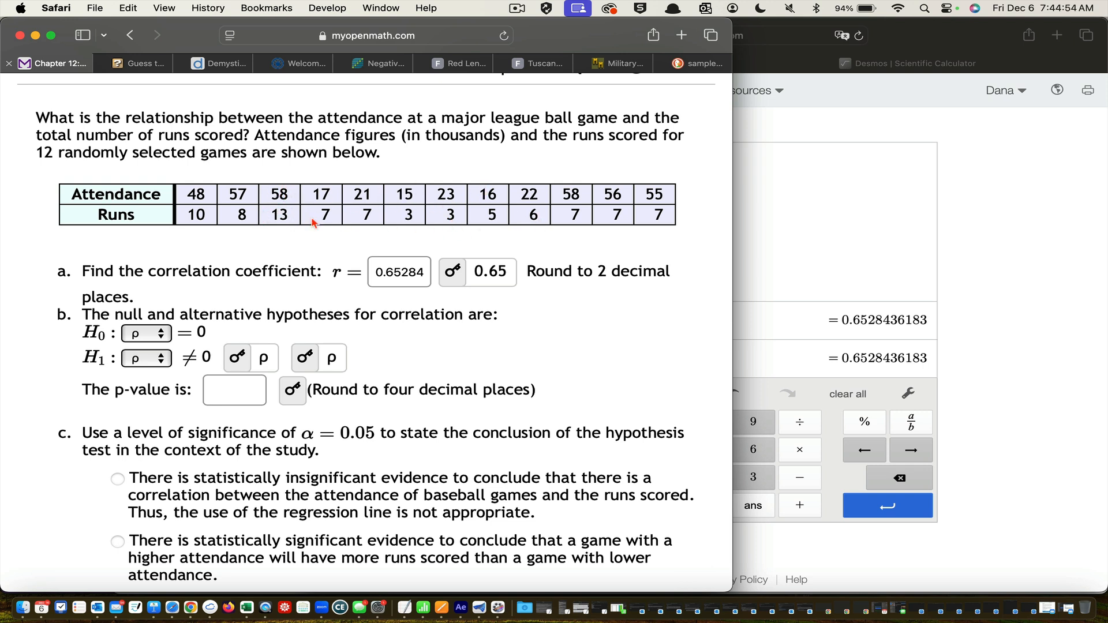
{"action": "scroll", "coordinate": [312, 222], "scroll_direction": "down", "scroll_amount": 1}
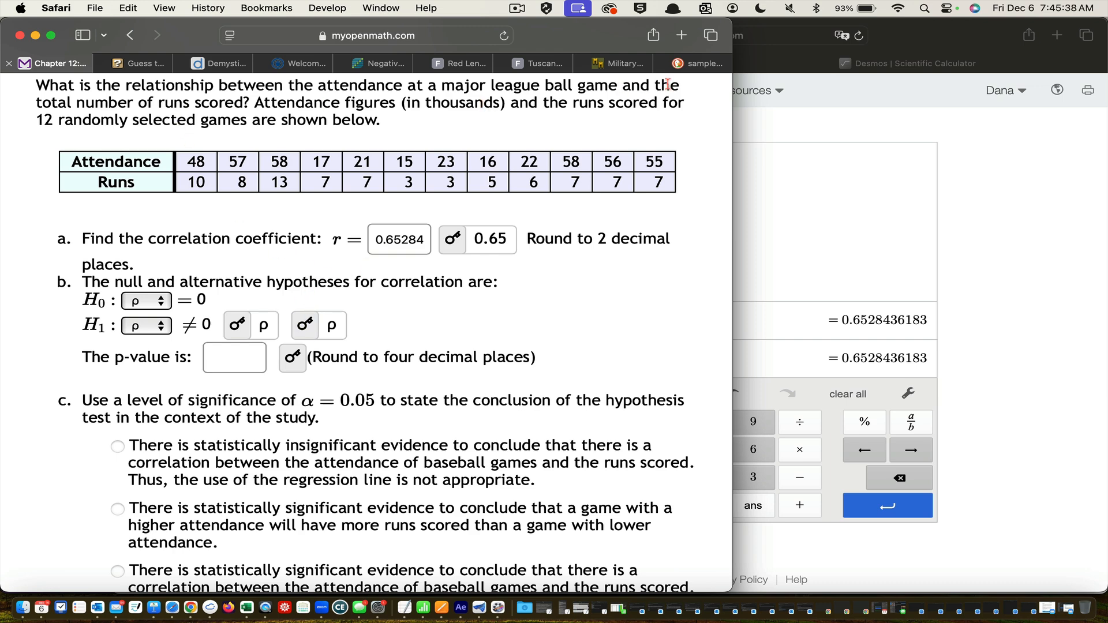
{"action": "left_click", "coordinate": [698, 63]}
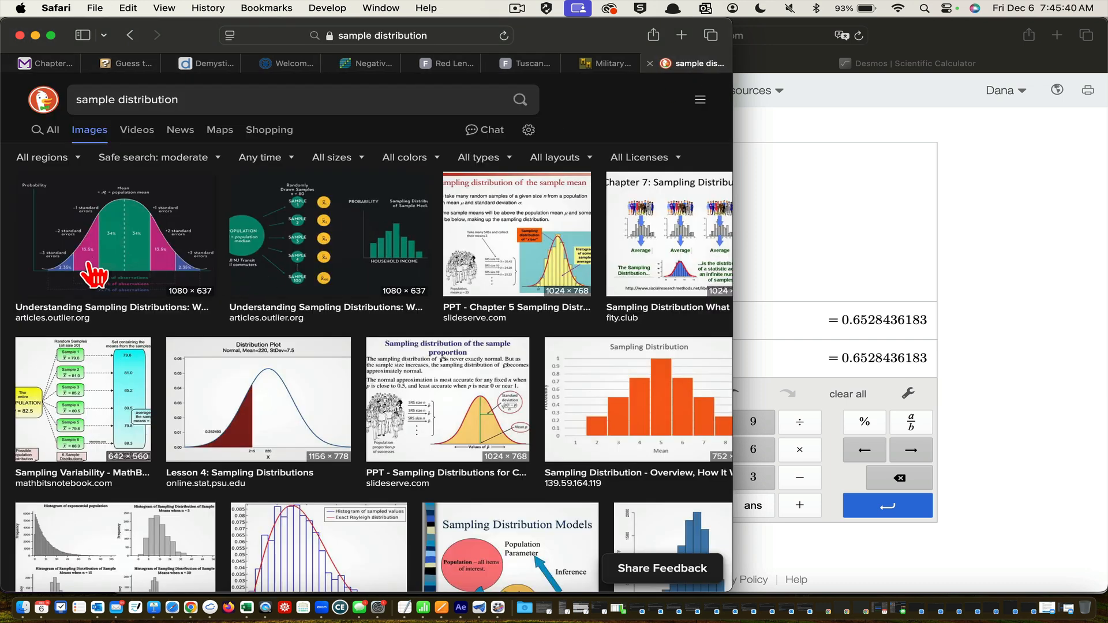
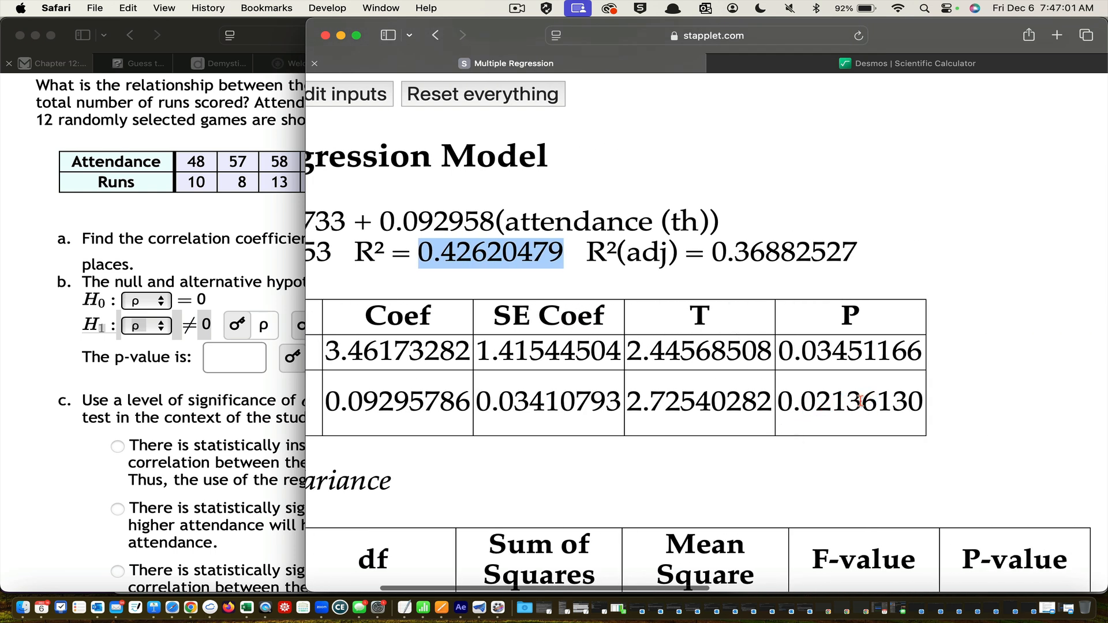
Copy the attendance predictor's p-value, 0.02136130, from the regression output into the p-value answer of part b in MyOpenMath
{"action": "left_click_drag", "start_coordinate": [921, 401], "coordinate": [777, 397]}
{"action": "key", "text": "cmd+c"}
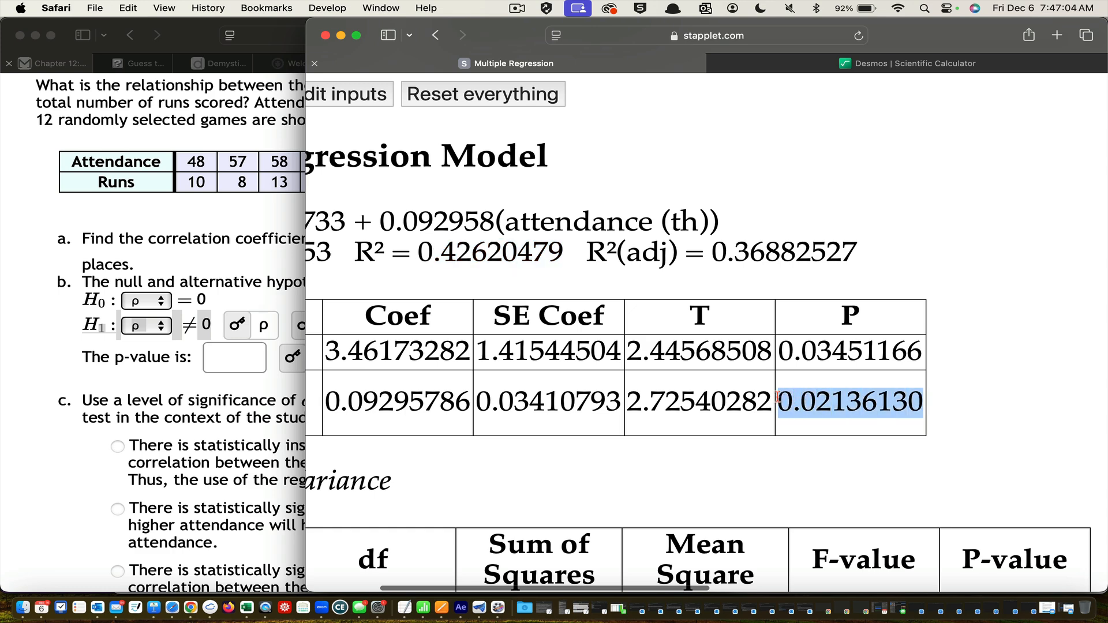
{"action": "left_click", "coordinate": [80, 430]}
{"action": "left_click", "coordinate": [221, 373]}
{"action": "key", "text": "cmd+v"}
{"action": "scroll", "coordinate": [221, 373], "scroll_direction": "up", "scroll_amount": 1}
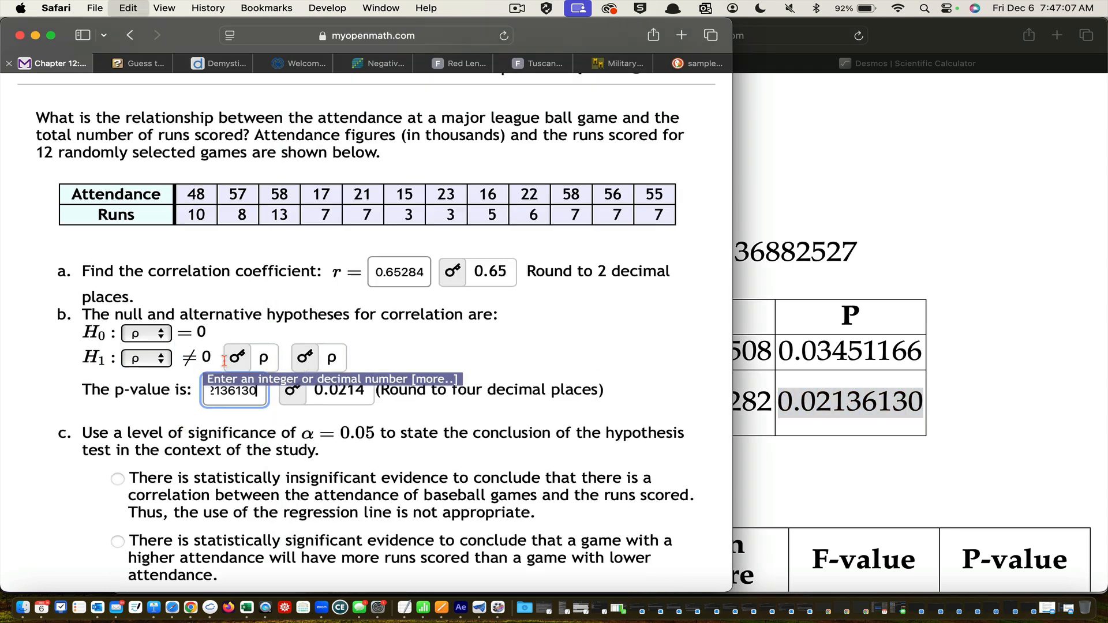
{"action": "left_click", "coordinate": [590, 404]}
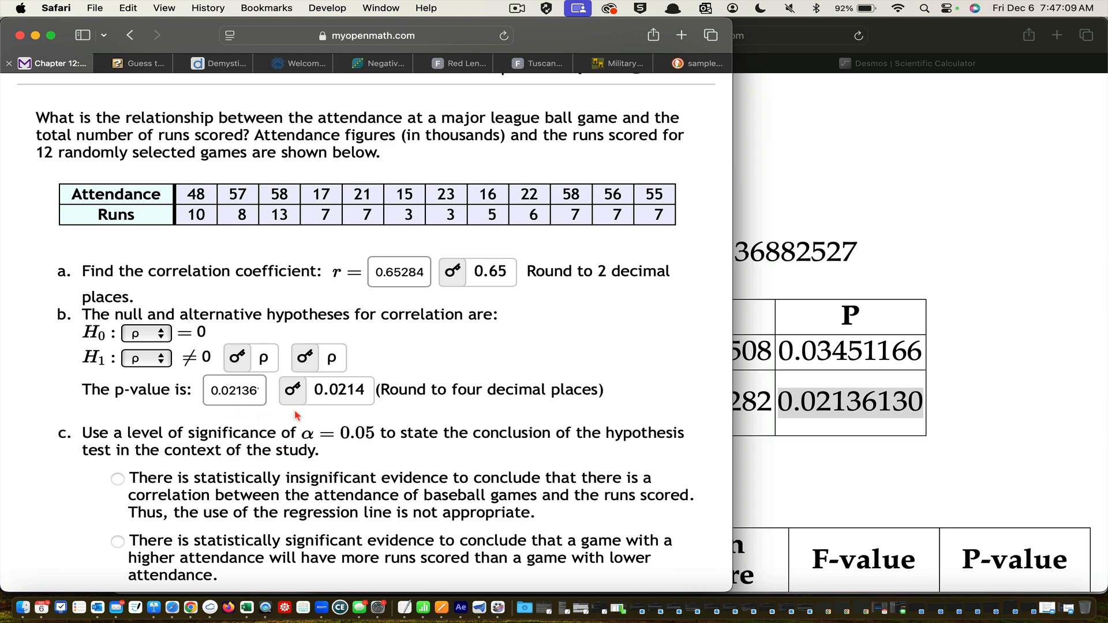
Copy the R² value 0.42620479 from the regression output into the r² answer of part d and reveal its answer
{"action": "scroll", "coordinate": [386, 461], "scroll_direction": "down", "scroll_amount": 2}
{"action": "scroll", "coordinate": [404, 404], "scroll_direction": "up", "scroll_amount": 1}
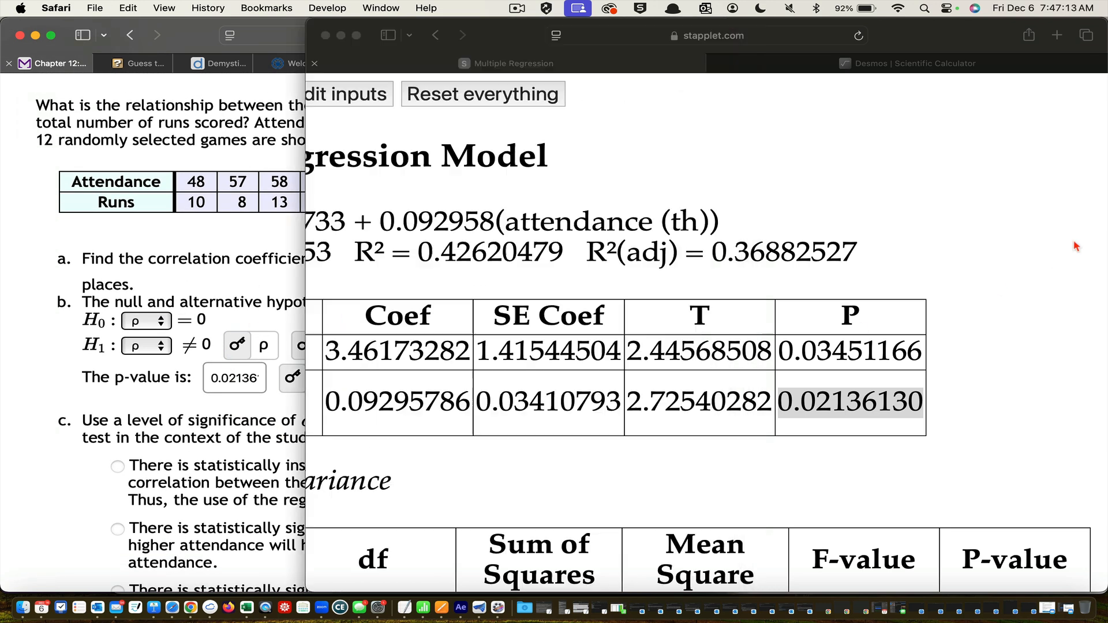
{"action": "left_click", "coordinate": [1054, 261]}
{"action": "scroll", "coordinate": [808, 251], "scroll_direction": "left", "scroll_amount": 5}
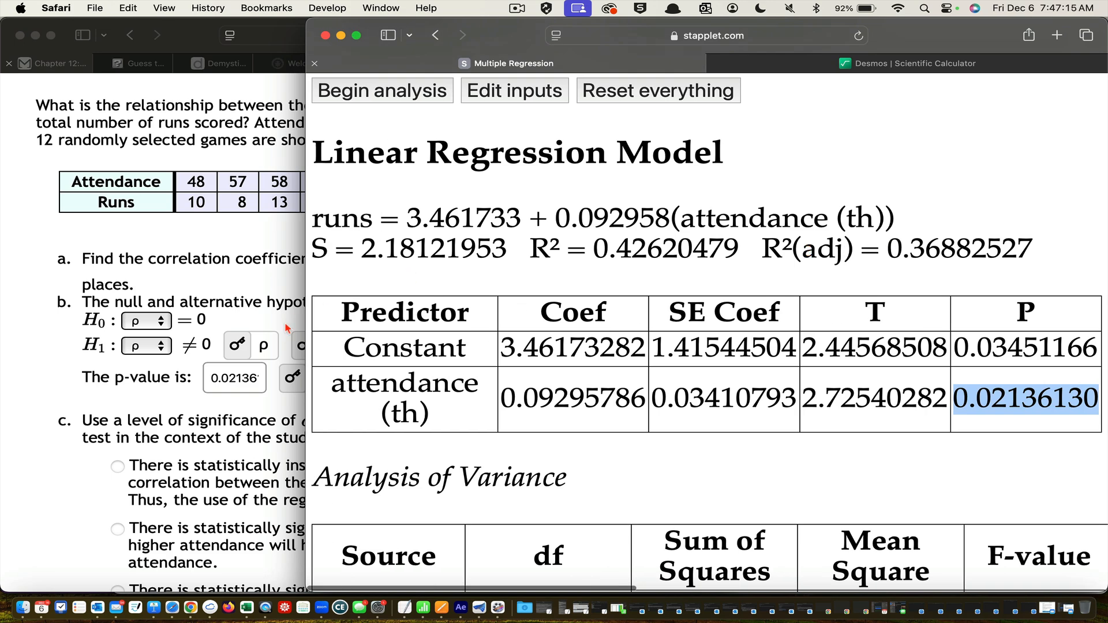
{"action": "left_click", "coordinate": [230, 408]}
{"action": "scroll", "coordinate": [230, 409], "scroll_direction": "down", "scroll_amount": 10}
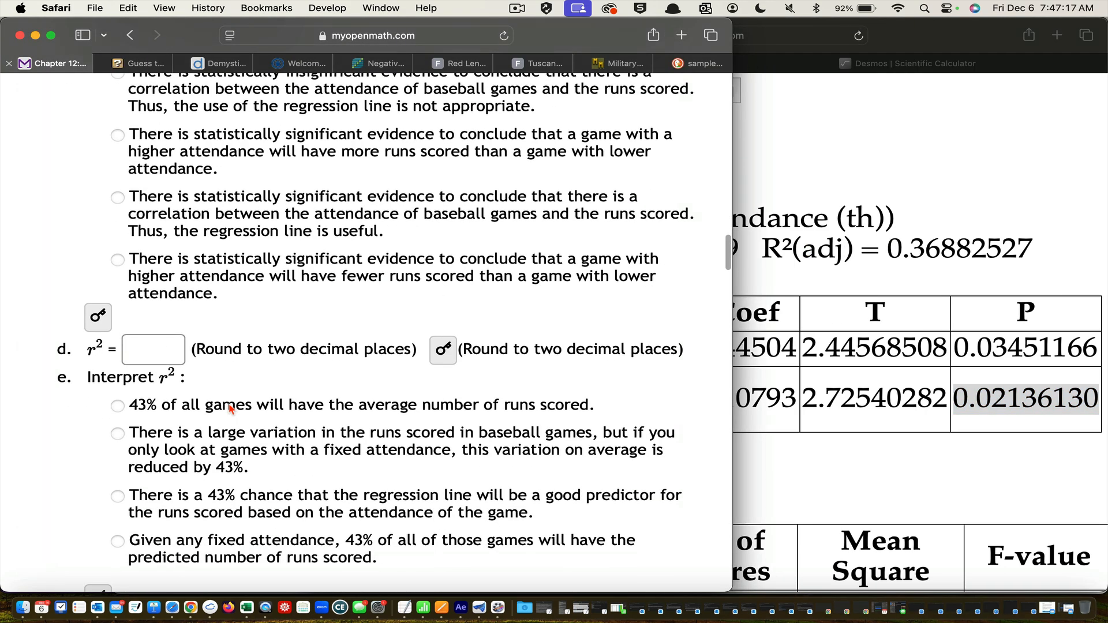
{"action": "scroll", "coordinate": [230, 407], "scroll_direction": "down", "scroll_amount": 1}
{"action": "left_click", "coordinate": [163, 315]}
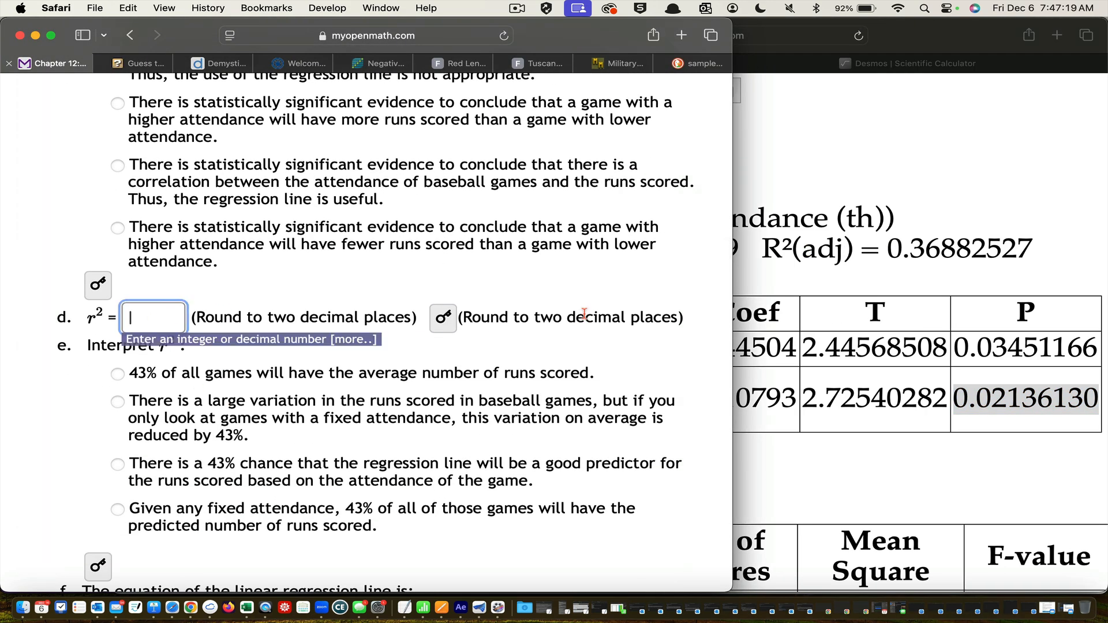
{"action": "left_click", "coordinate": [781, 303]}
{"action": "left_click_drag", "start_coordinate": [748, 254], "coordinate": [591, 242]}
{"action": "key", "text": "super+c"}
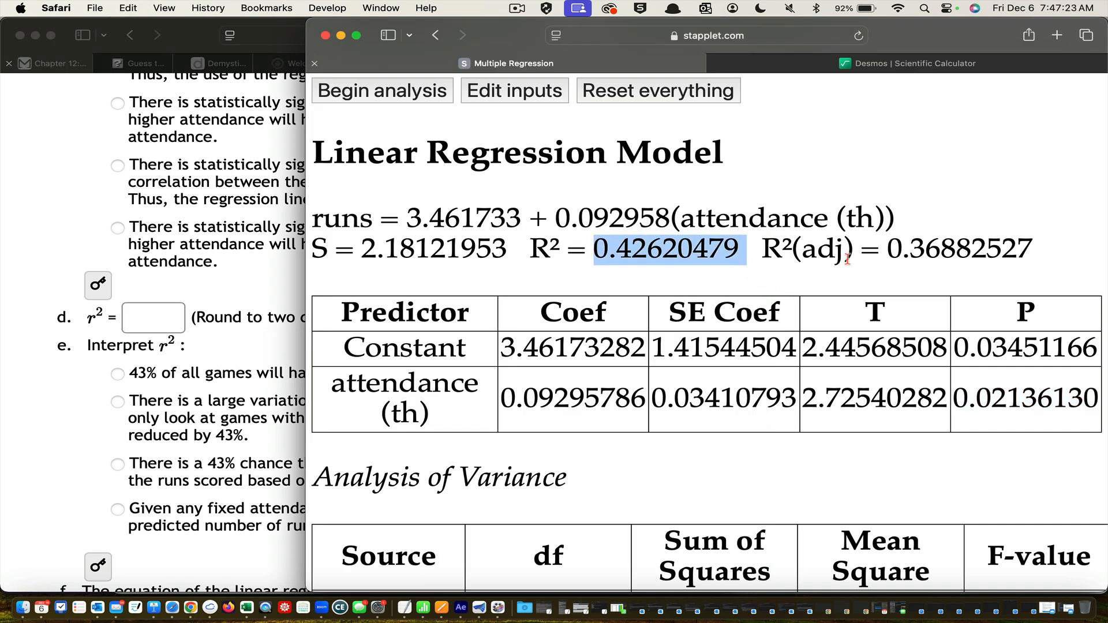
{"action": "left_click", "coordinate": [155, 317]}
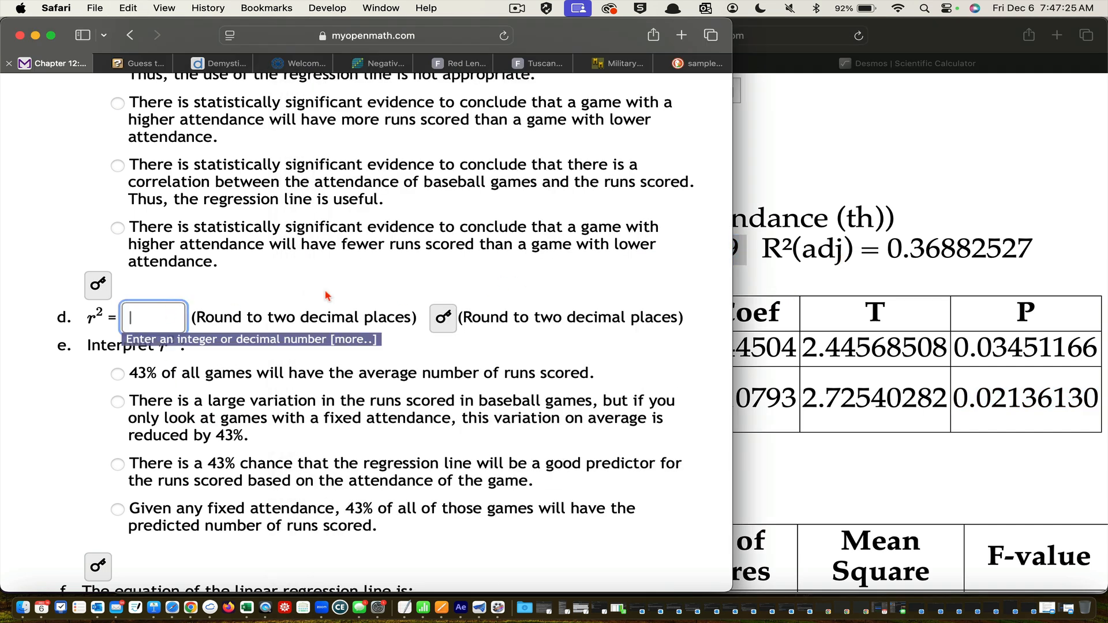
{"action": "key", "text": "super+v"}
{"action": "left_click", "coordinate": [443, 323]}
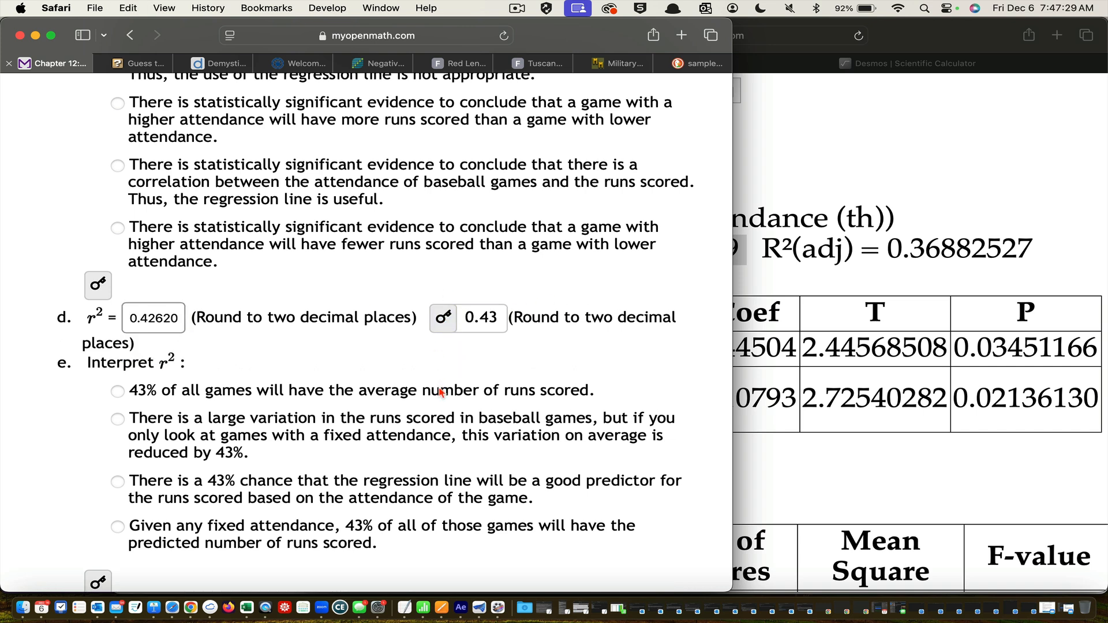
Read part f and examine the slope, the constant and the equation of the regression model in the applet's output
{"action": "scroll", "coordinate": [441, 392], "scroll_direction": "down", "scroll_amount": 6}
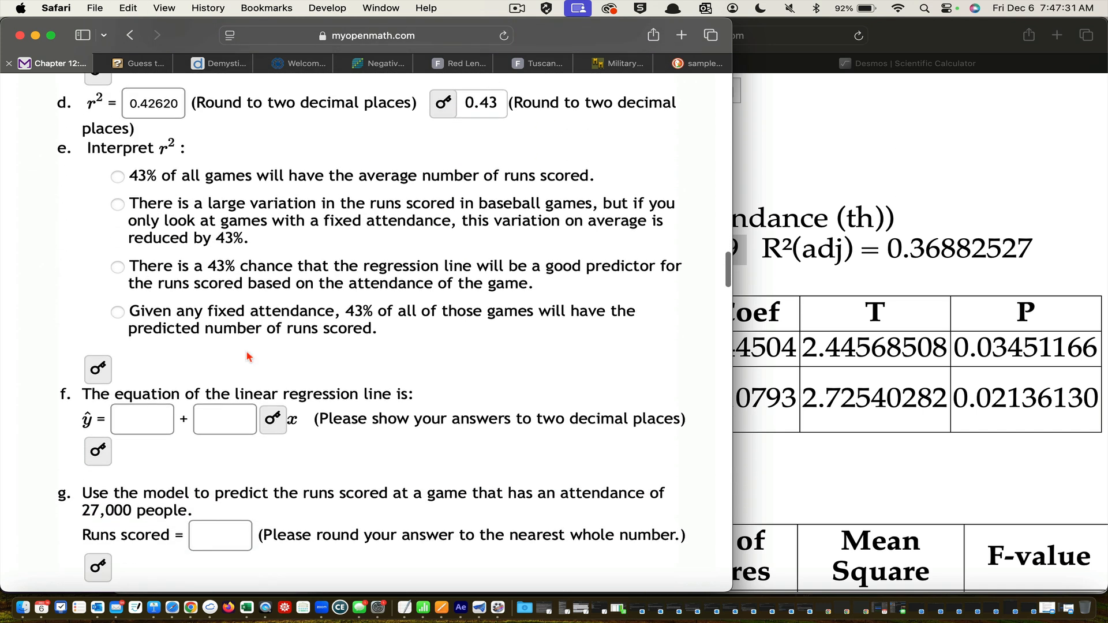
{"action": "scroll", "coordinate": [249, 357], "scroll_direction": "down", "scroll_amount": 3}
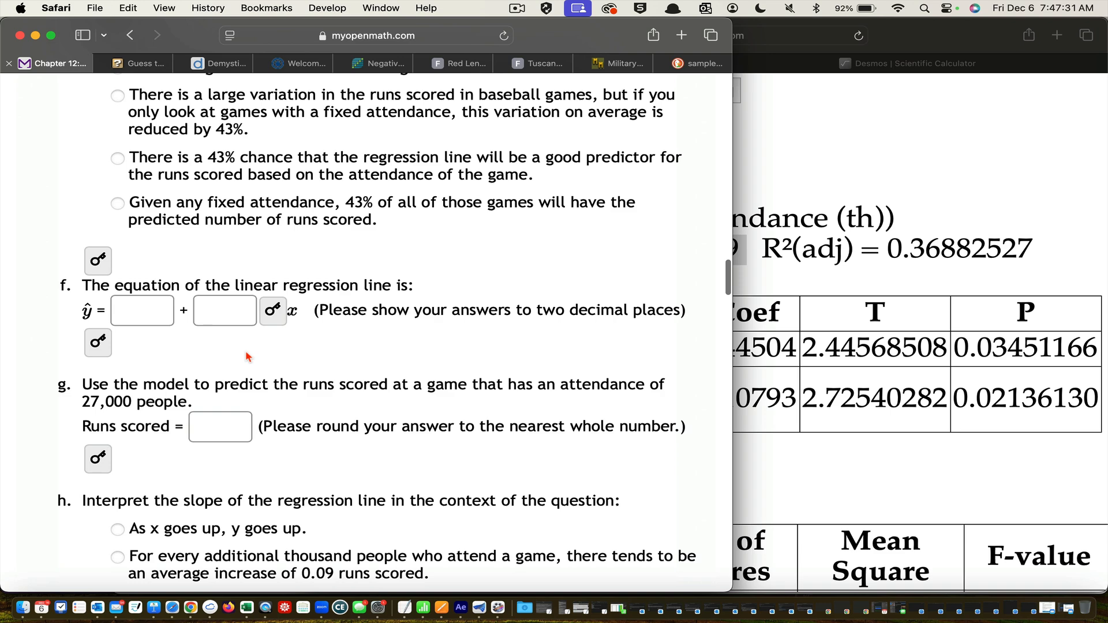
{"action": "left_click", "coordinate": [824, 301]}
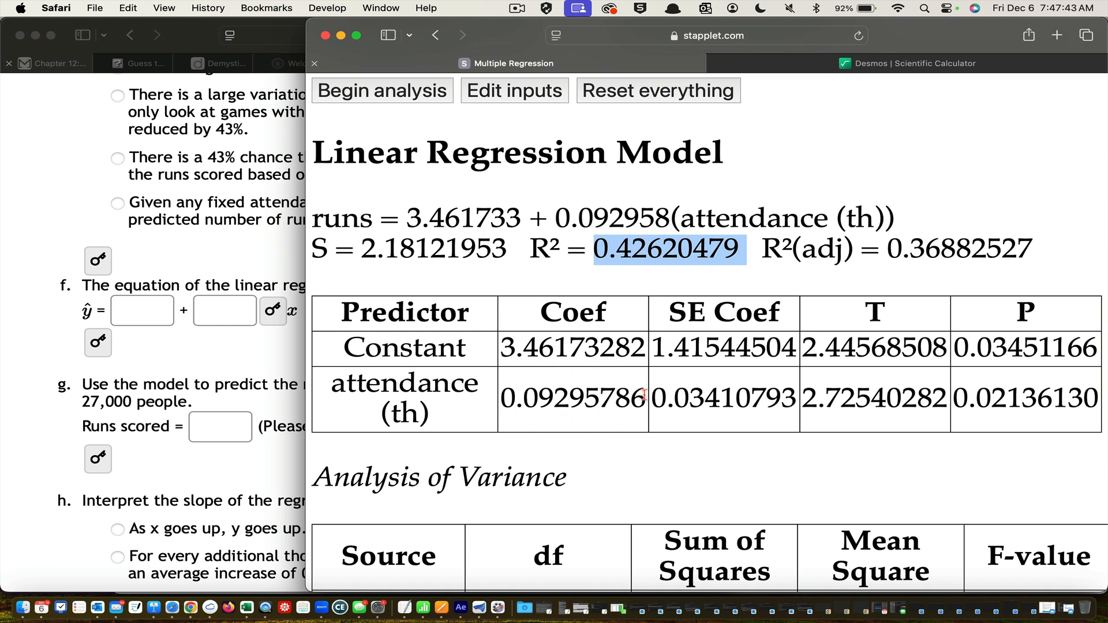
{"action": "left_click_drag", "start_coordinate": [644, 397], "coordinate": [501, 392]}
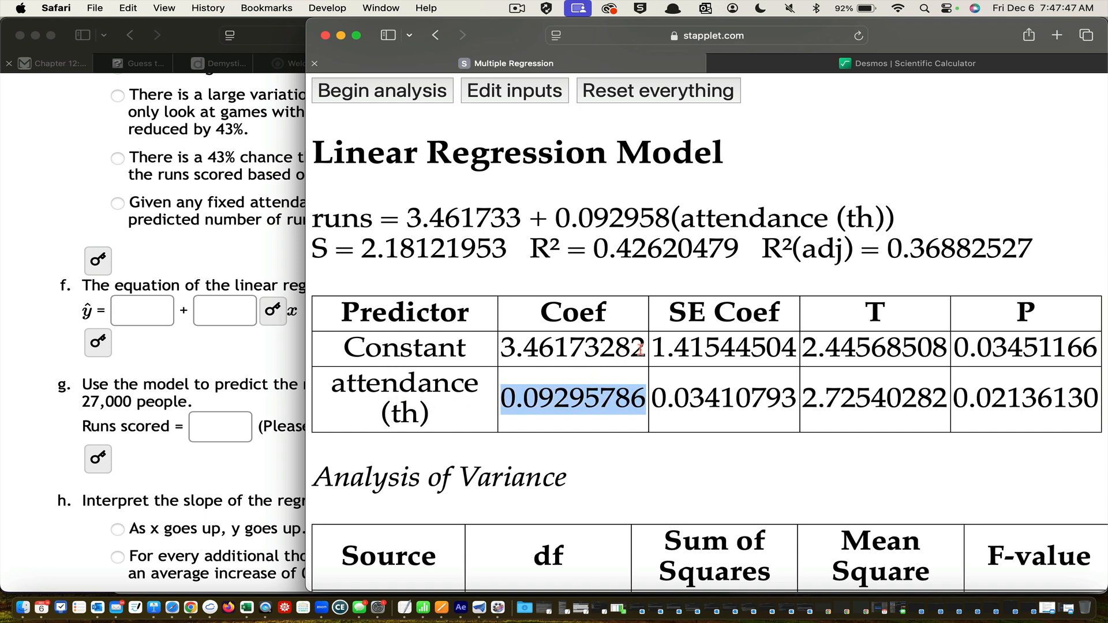
{"action": "left_click_drag", "start_coordinate": [642, 358], "coordinate": [427, 349]}
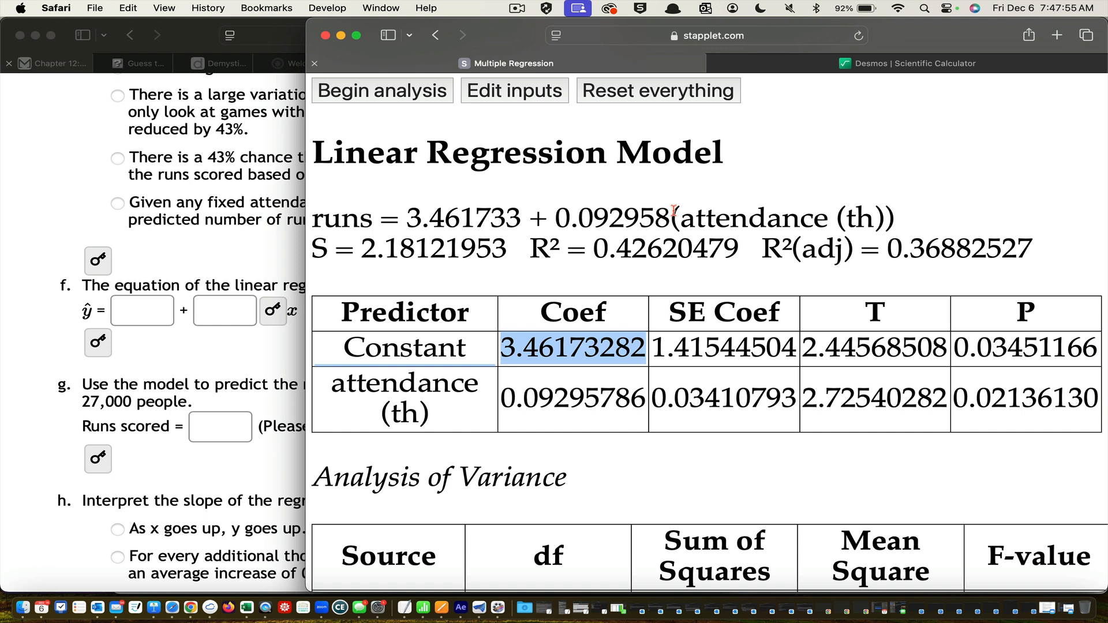
{"action": "left_click_drag", "start_coordinate": [673, 211], "coordinate": [407, 215]}
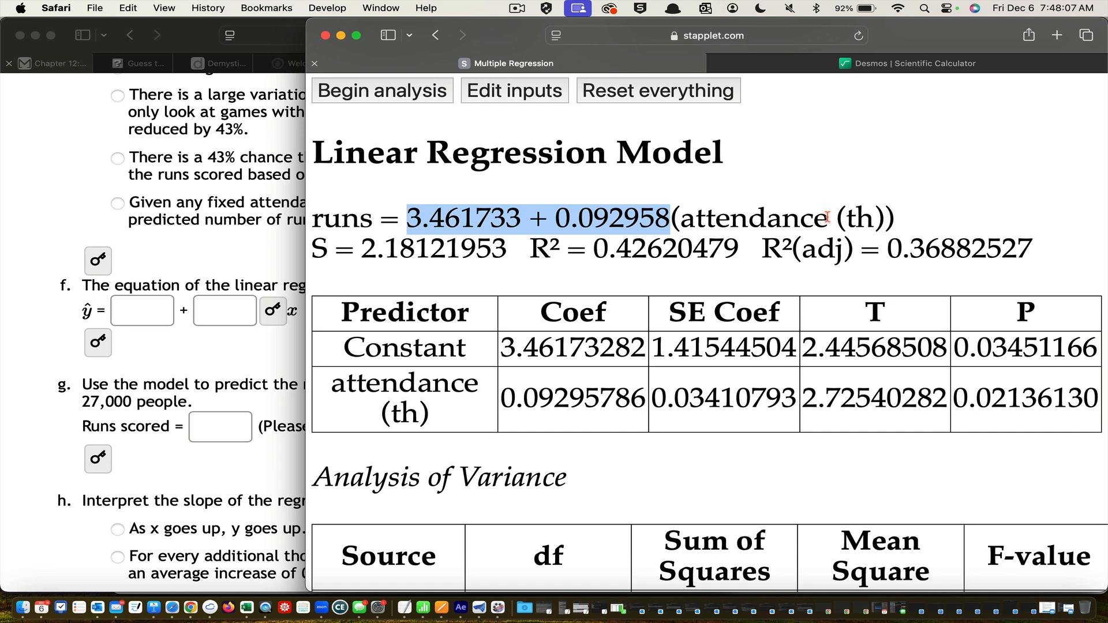
Copy the intercept 3.461733 from the regression equation into the first blank of part f
{"action": "scroll", "coordinate": [219, 277], "scroll_direction": "down", "scroll_amount": 1}
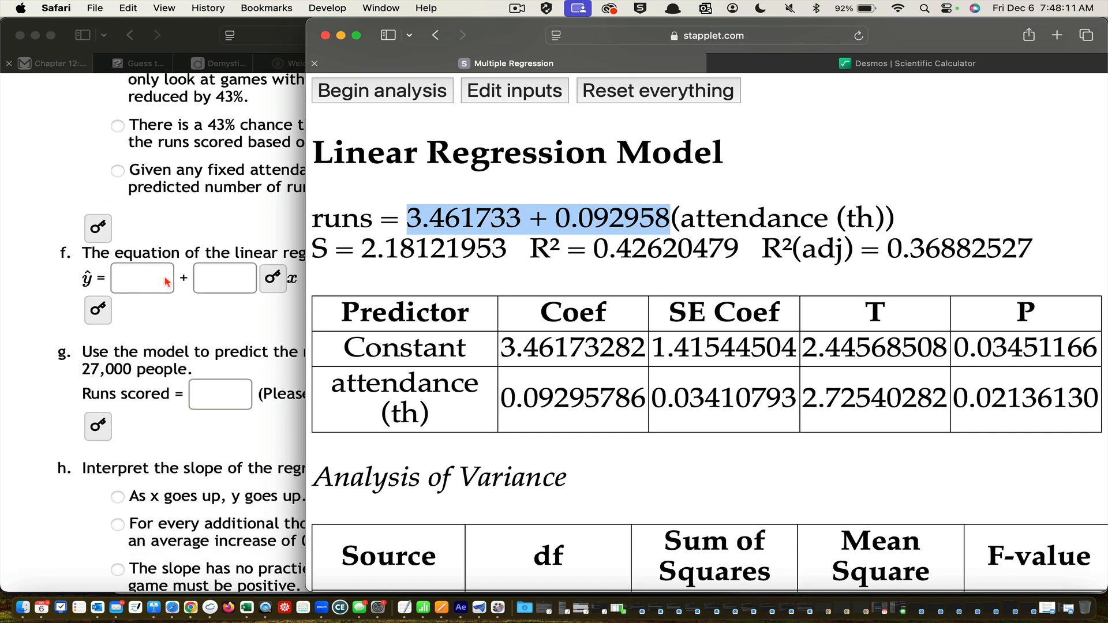
{"action": "left_click", "coordinate": [498, 222]}
{"action": "left_click_drag", "start_coordinate": [521, 218], "coordinate": [413, 218]}
{"action": "key", "text": "super+c"}
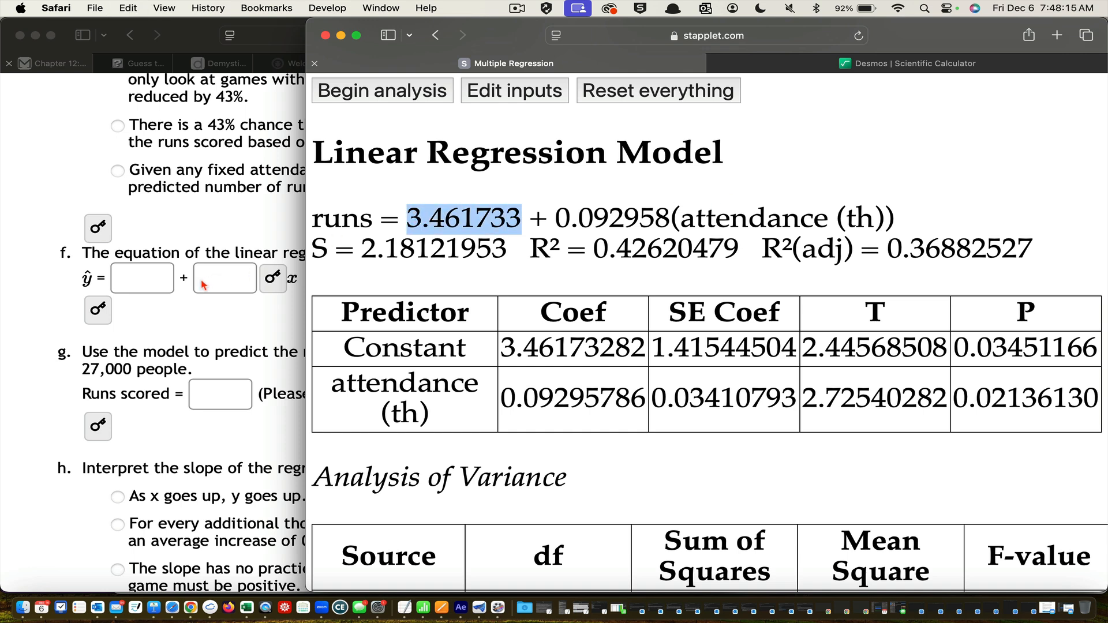
{"action": "left_click", "coordinate": [148, 274]}
{"action": "scroll", "coordinate": [149, 274], "scroll_direction": "up", "scroll_amount": 1}
{"action": "key", "text": "super+v"}
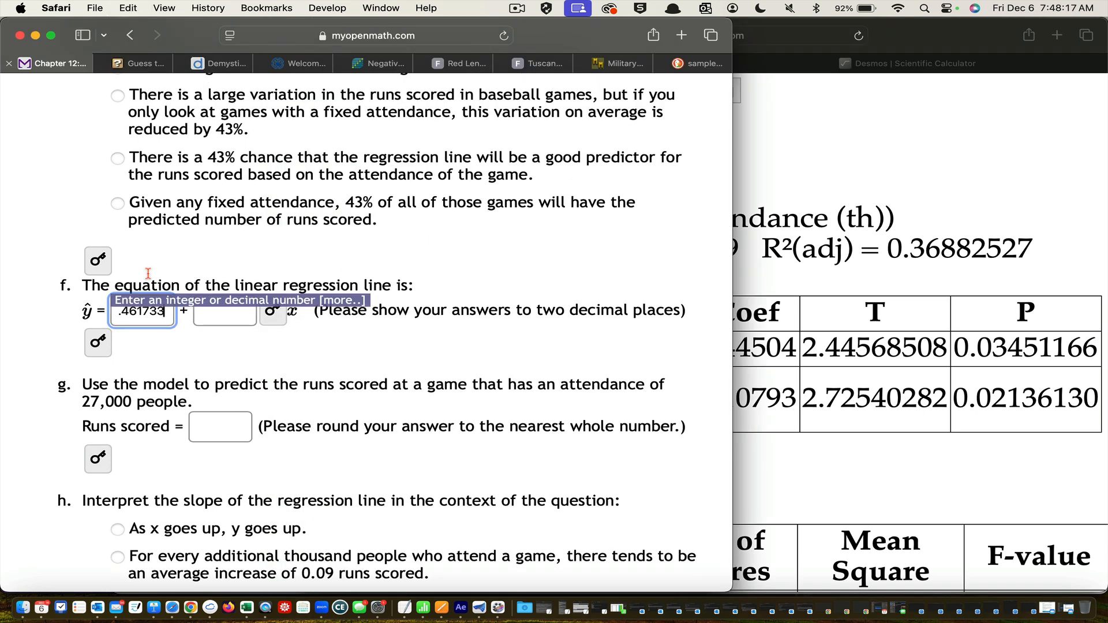
Copy the slope 0.092958 from the regression equation into the second blank of part f and reveal the slope and equation answers
{"action": "left_click", "coordinate": [935, 199]}
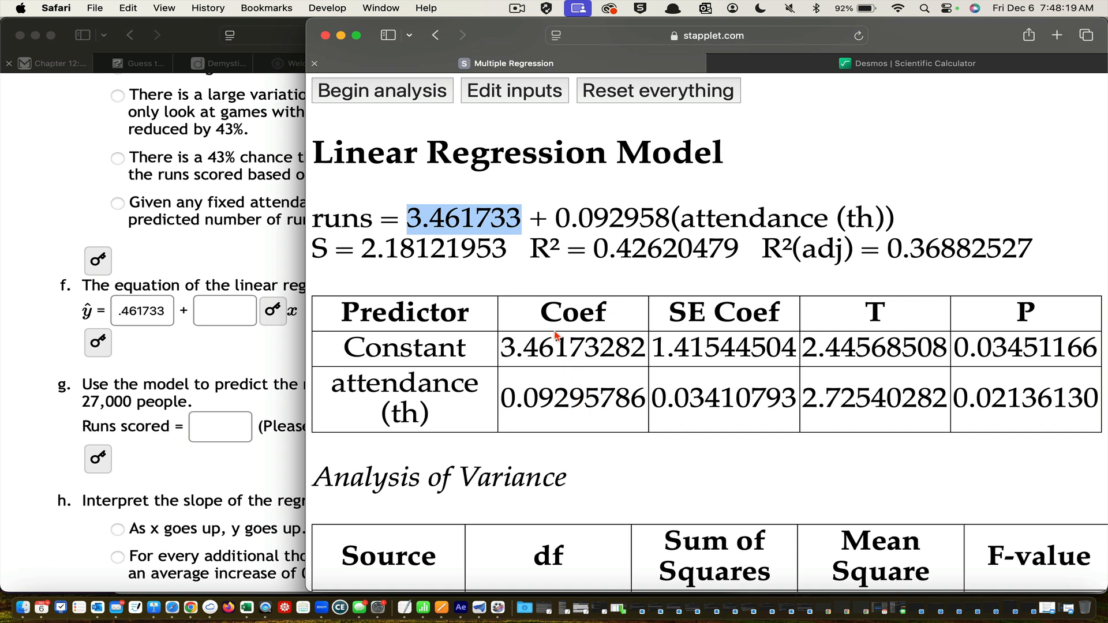
{"action": "left_click_drag", "start_coordinate": [556, 222], "coordinate": [666, 228]}
{"action": "key", "text": "super+c"}
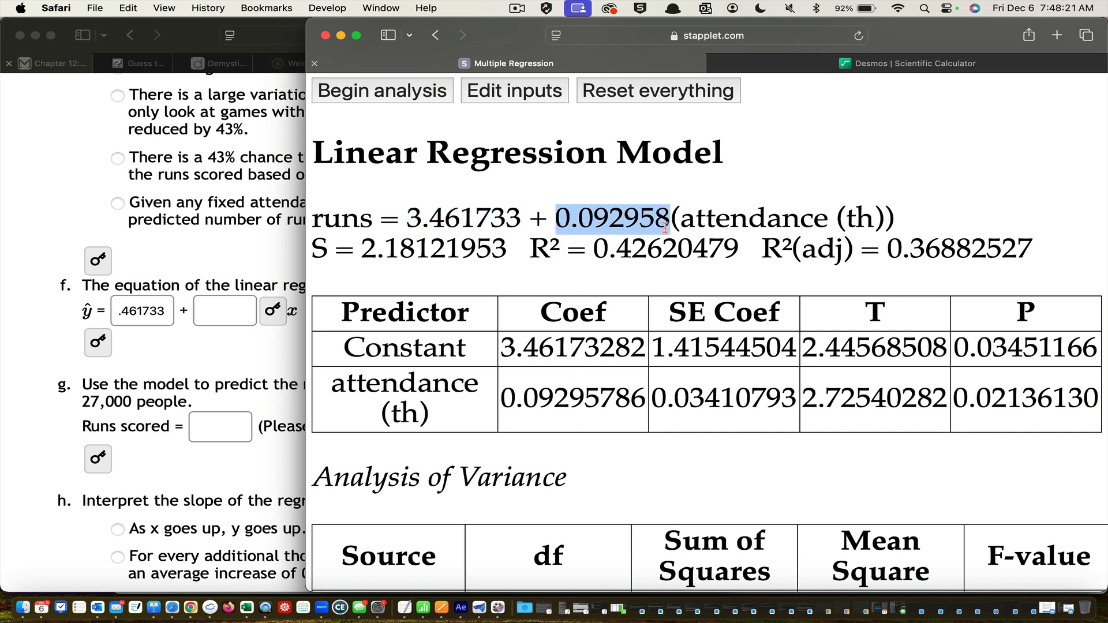
{"action": "left_click", "coordinate": [245, 318]}
{"action": "key", "text": "super+v"}
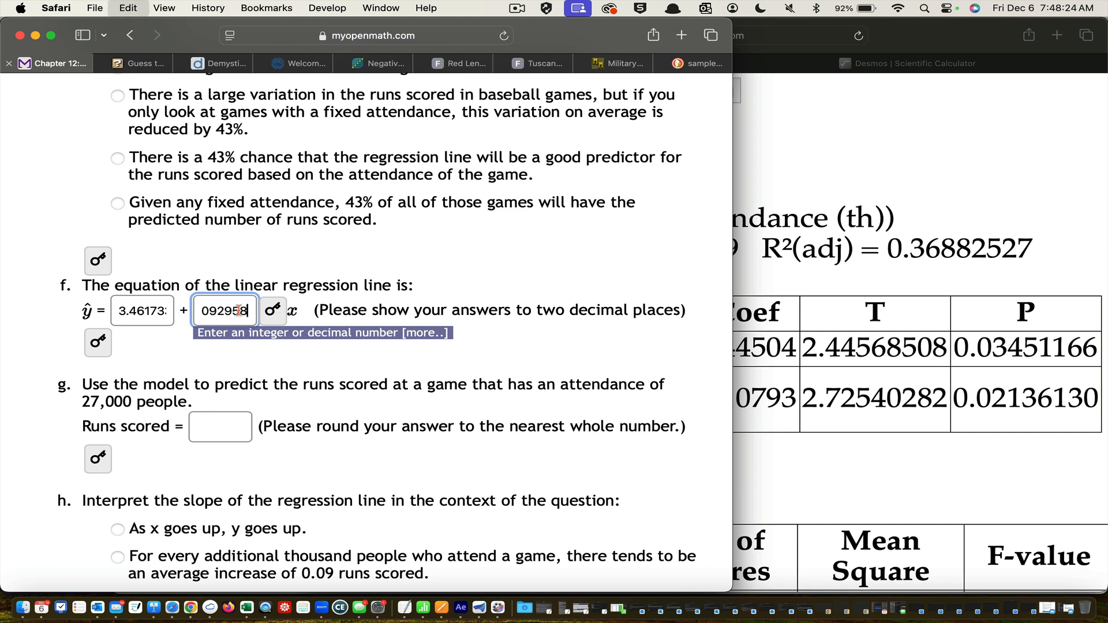
{"action": "left_click", "coordinate": [465, 316]}
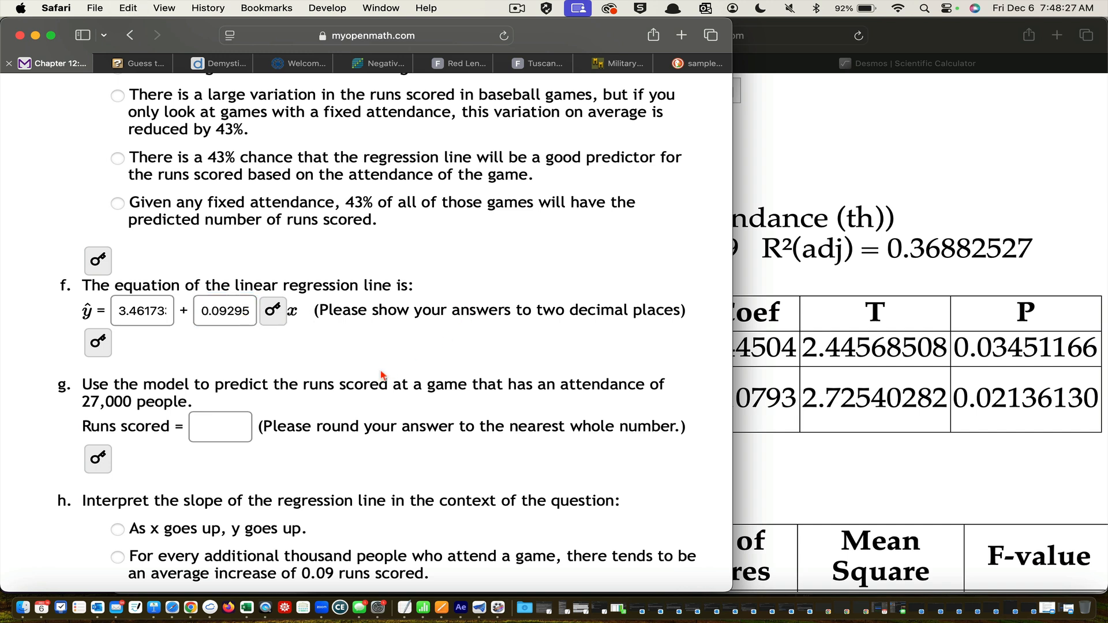
{"action": "left_click", "coordinate": [275, 312]}
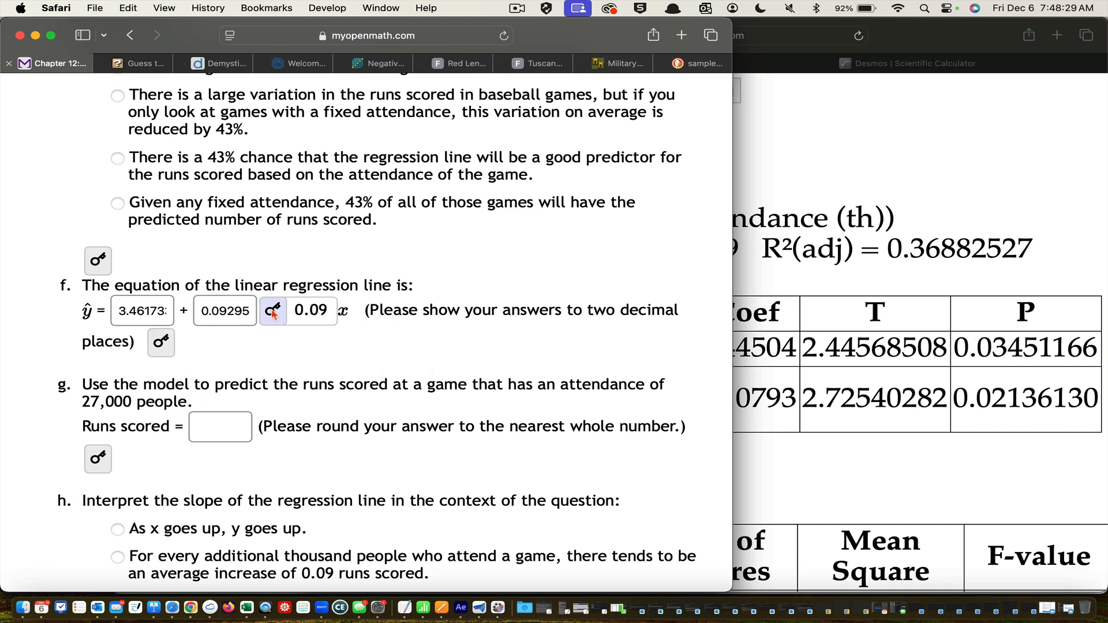
{"action": "left_click", "coordinate": [159, 345]}
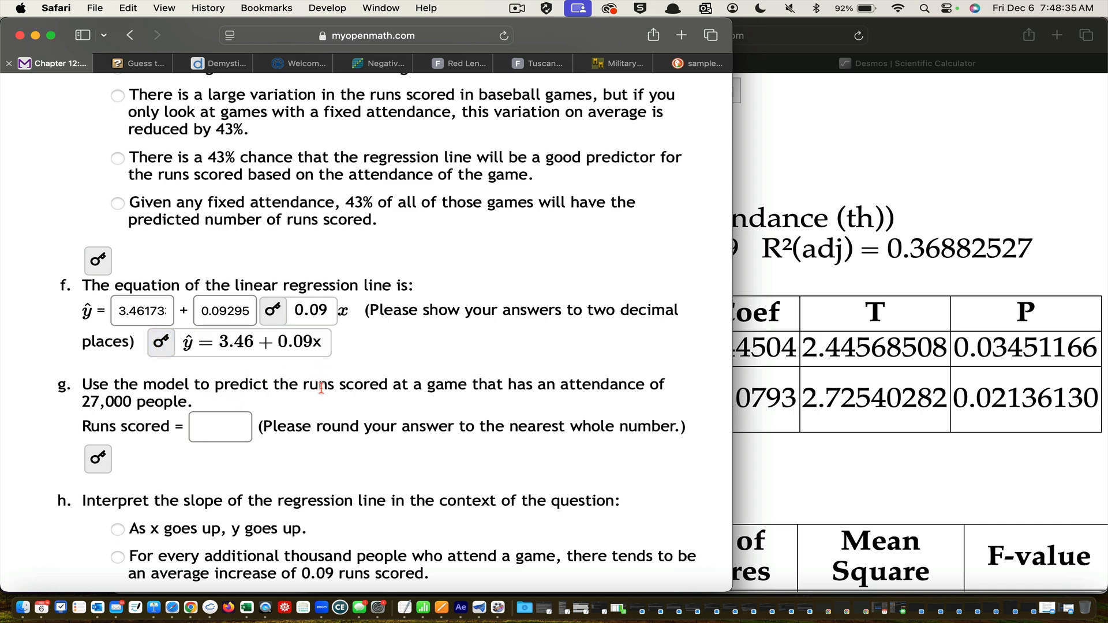
Read part g and highlight the attendance of 27,000 people for which the runs are predicted, focusing on its thousands part
{"action": "scroll", "coordinate": [321, 388], "scroll_direction": "down", "scroll_amount": 2}
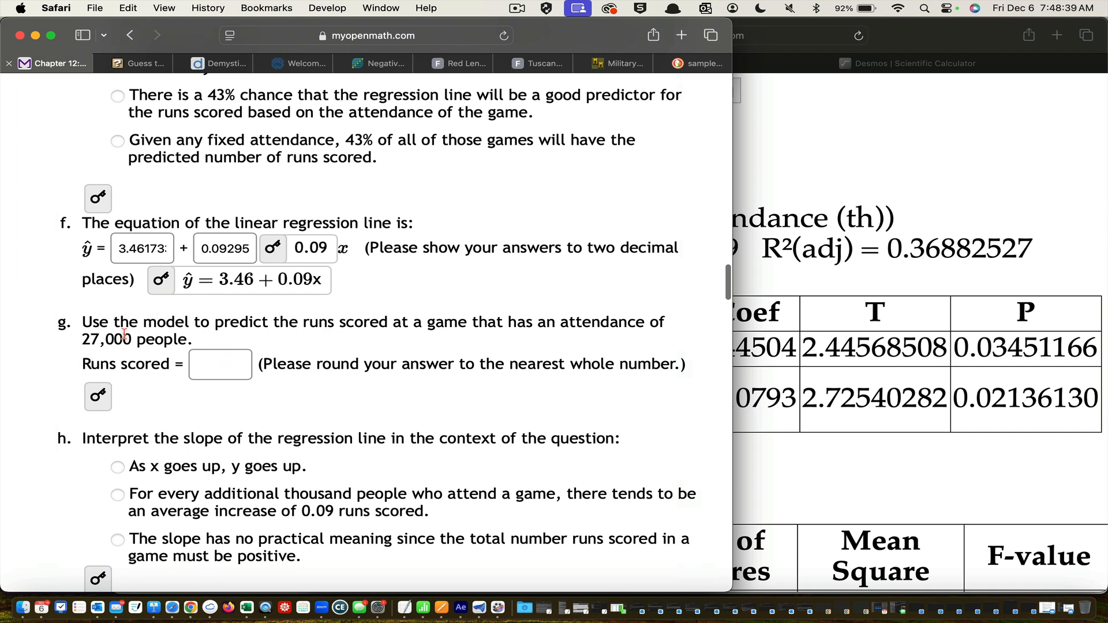
{"action": "left_click_drag", "start_coordinate": [134, 337], "coordinate": [67, 334]}
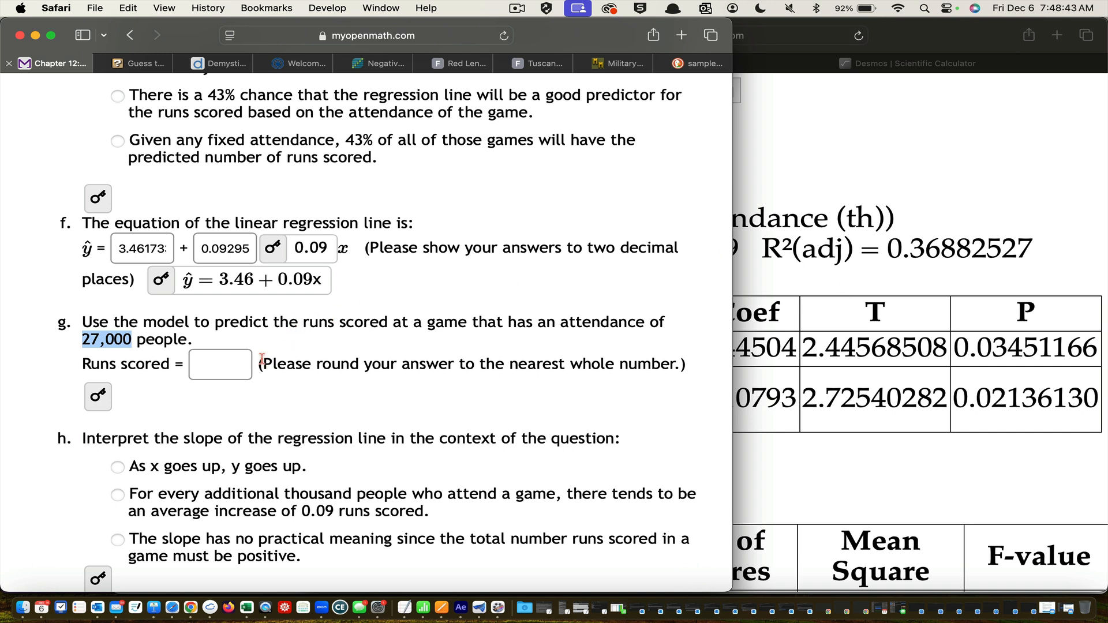
{"action": "left_click", "coordinate": [240, 362]}
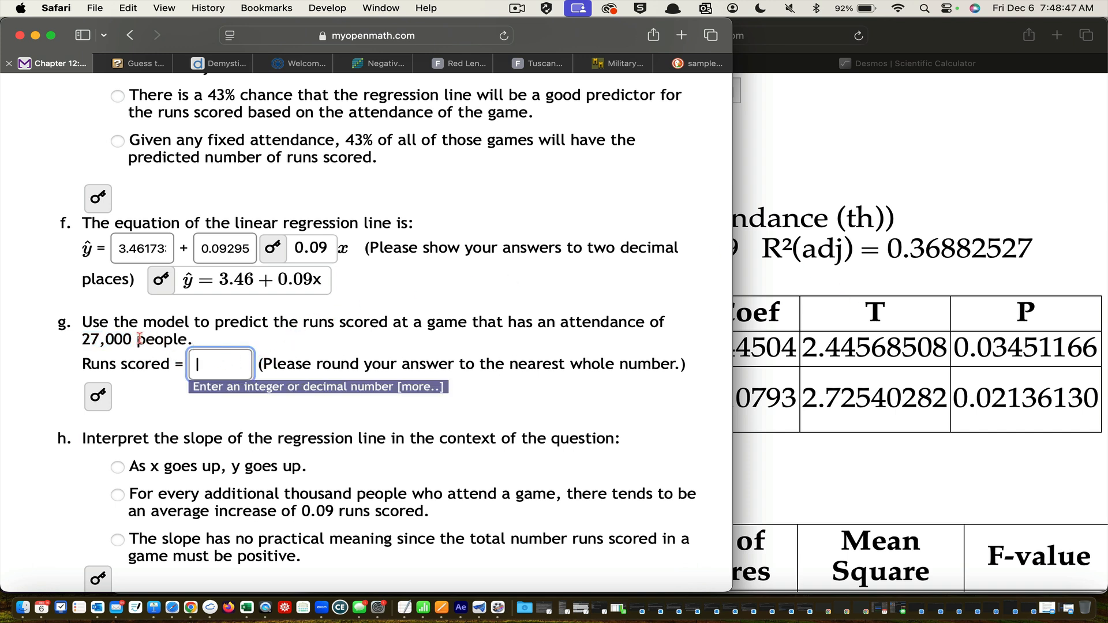
{"action": "left_click_drag", "start_coordinate": [131, 339], "coordinate": [85, 341]}
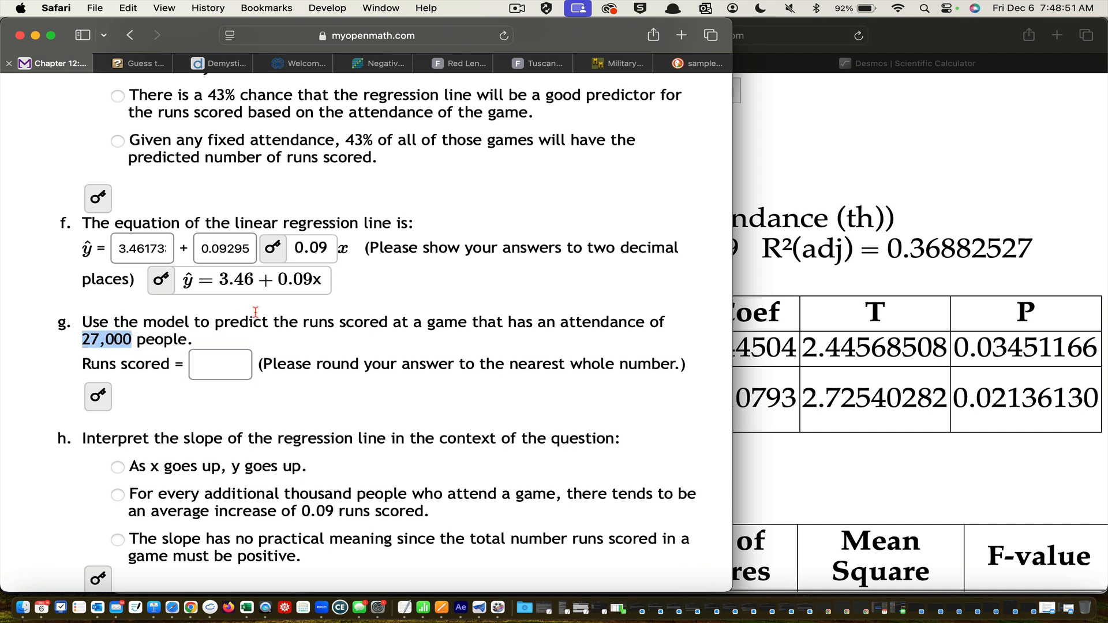
{"action": "left_click", "coordinate": [117, 343]}
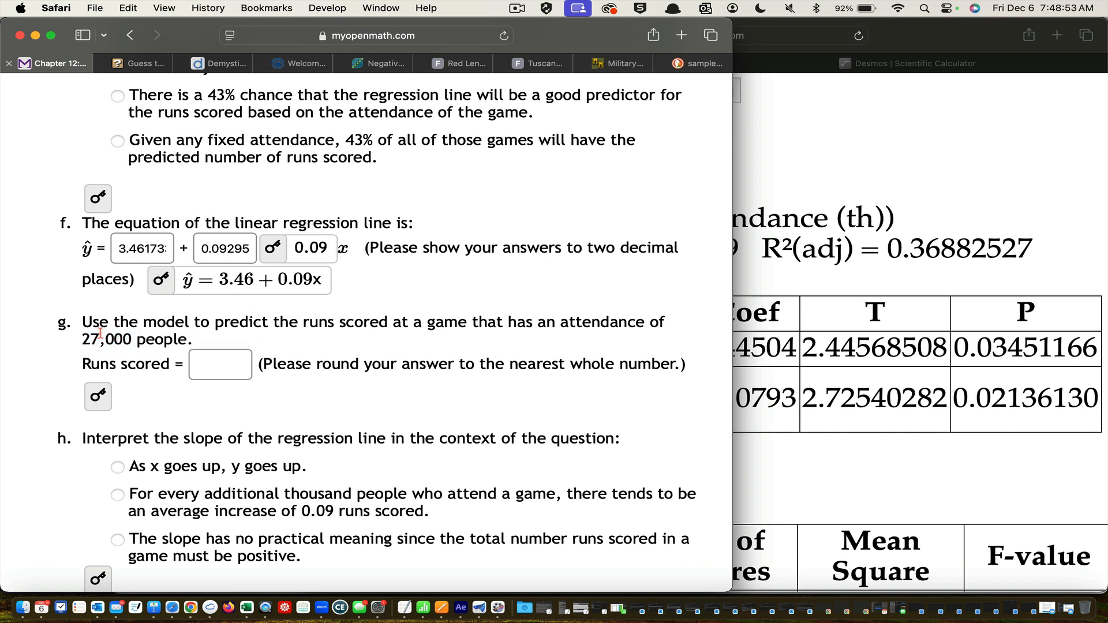
{"action": "left_click_drag", "start_coordinate": [101, 334], "coordinate": [73, 336]}
Compare the attendance observations entered in the regression applet with the question's data table to check that attendance is expressed in thousands
{"action": "left_click", "coordinate": [829, 293]}
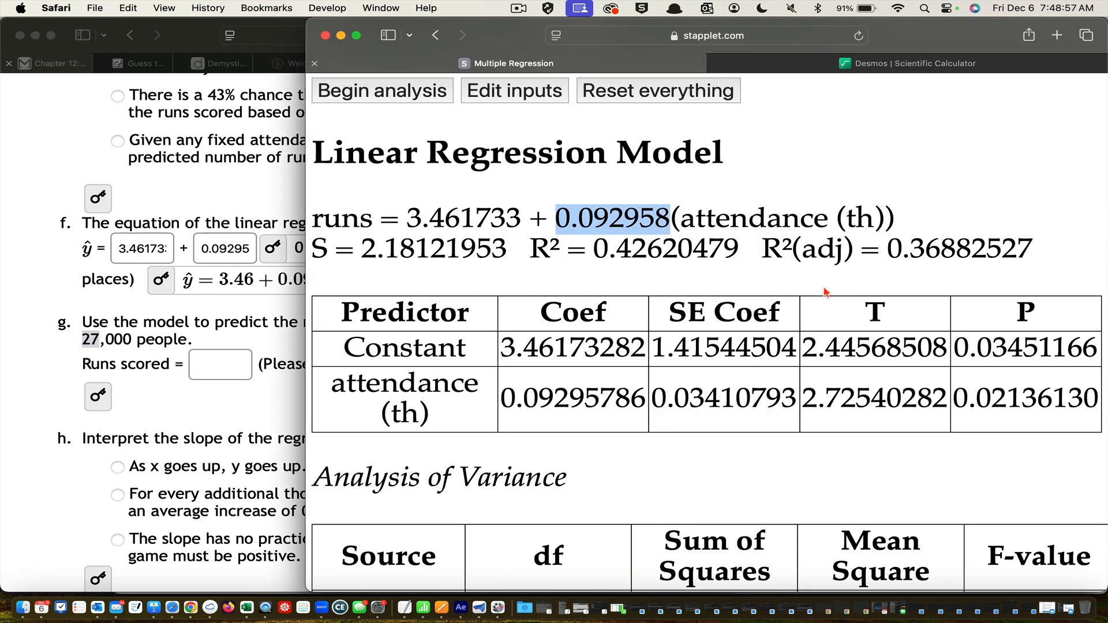
{"action": "scroll", "coordinate": [589, 260], "scroll_direction": "up", "scroll_amount": 5}
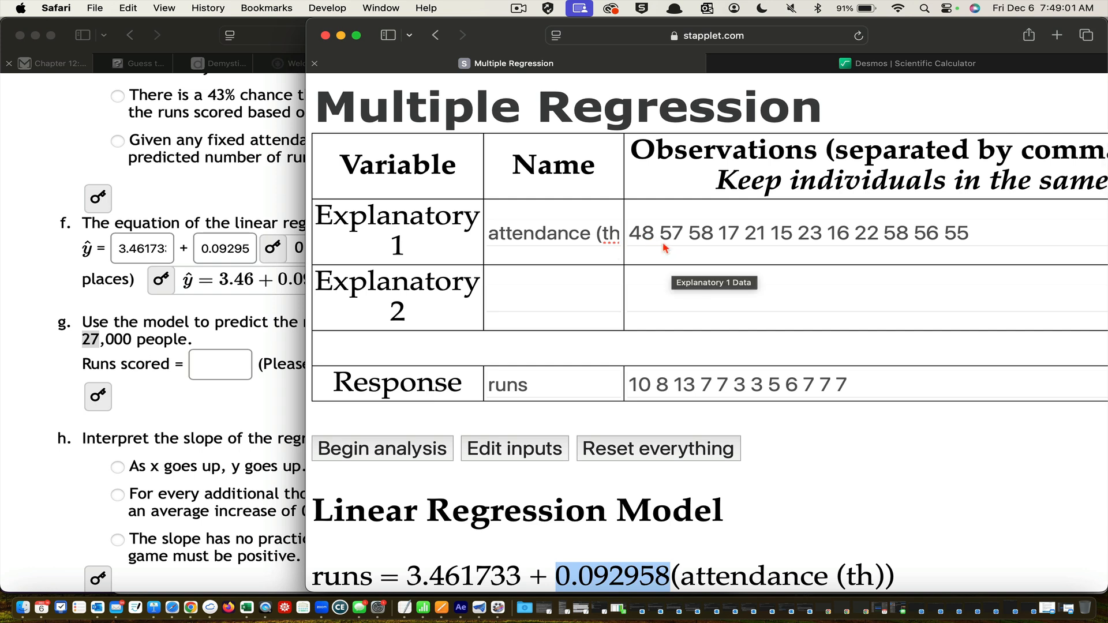
{"action": "left_click", "coordinate": [284, 318]}
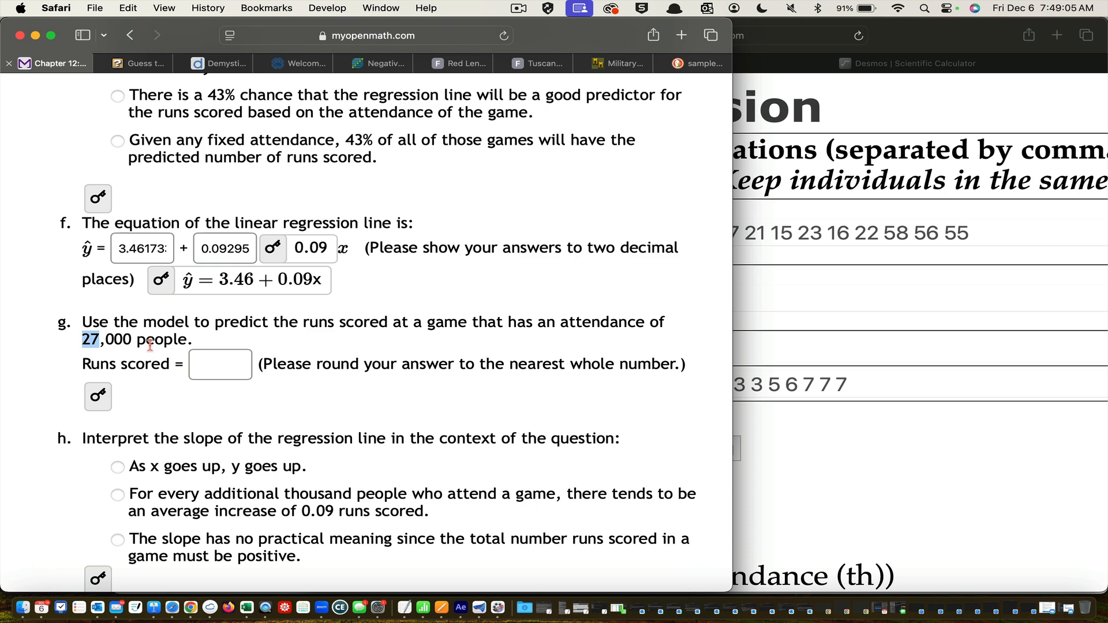
{"action": "scroll", "coordinate": [405, 384], "scroll_direction": "up", "scroll_amount": 3}
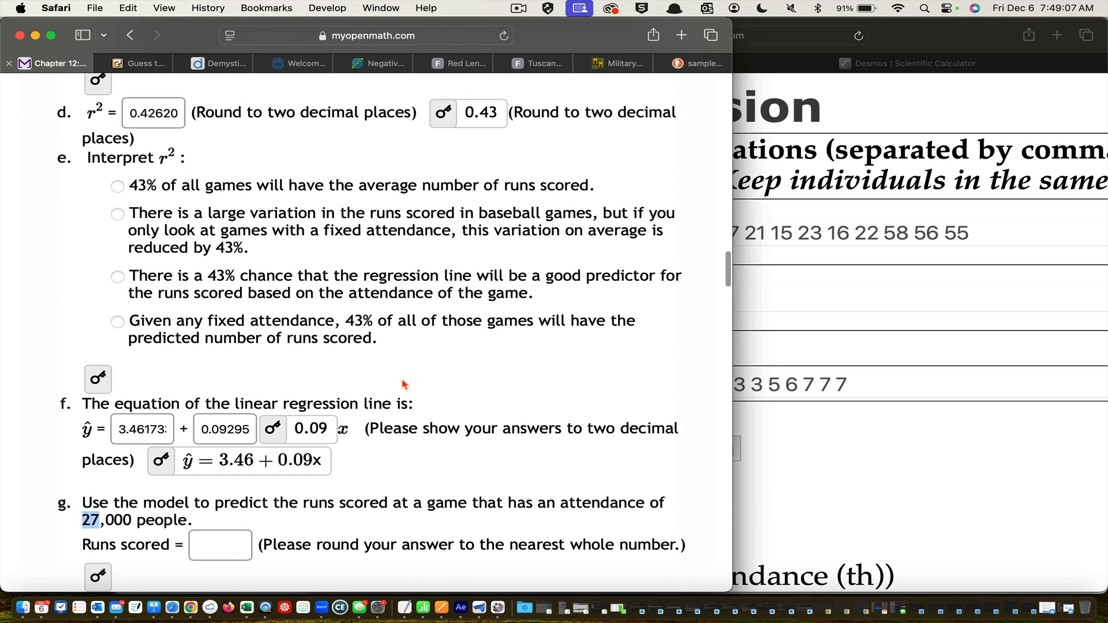
{"action": "left_click", "coordinate": [821, 319]}
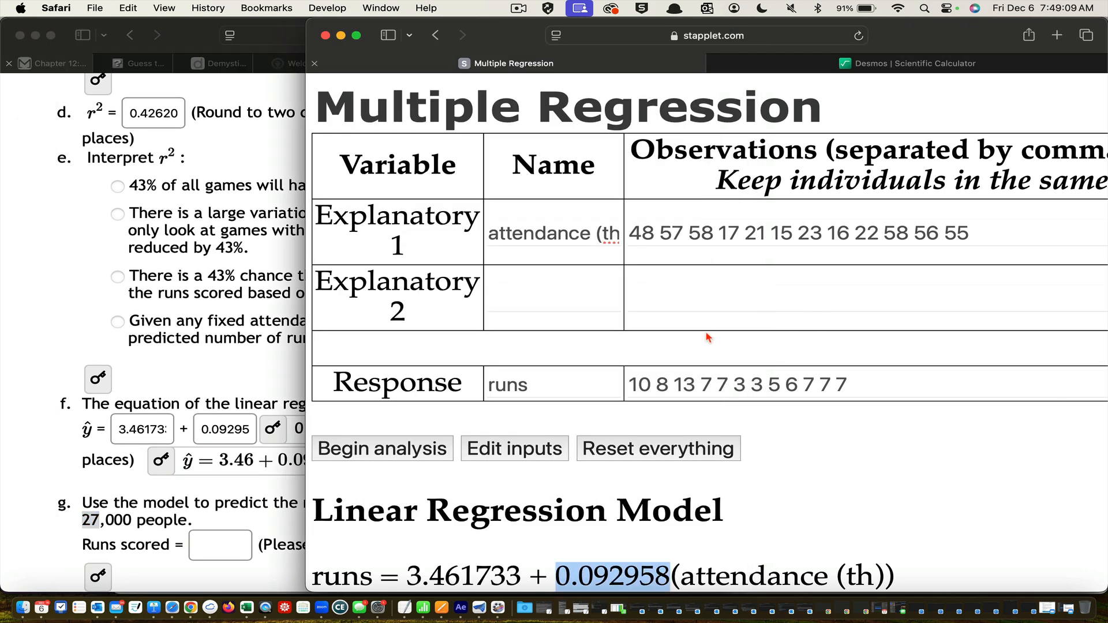
{"action": "scroll", "coordinate": [30, 258], "scroll_direction": "up", "scroll_amount": 10}
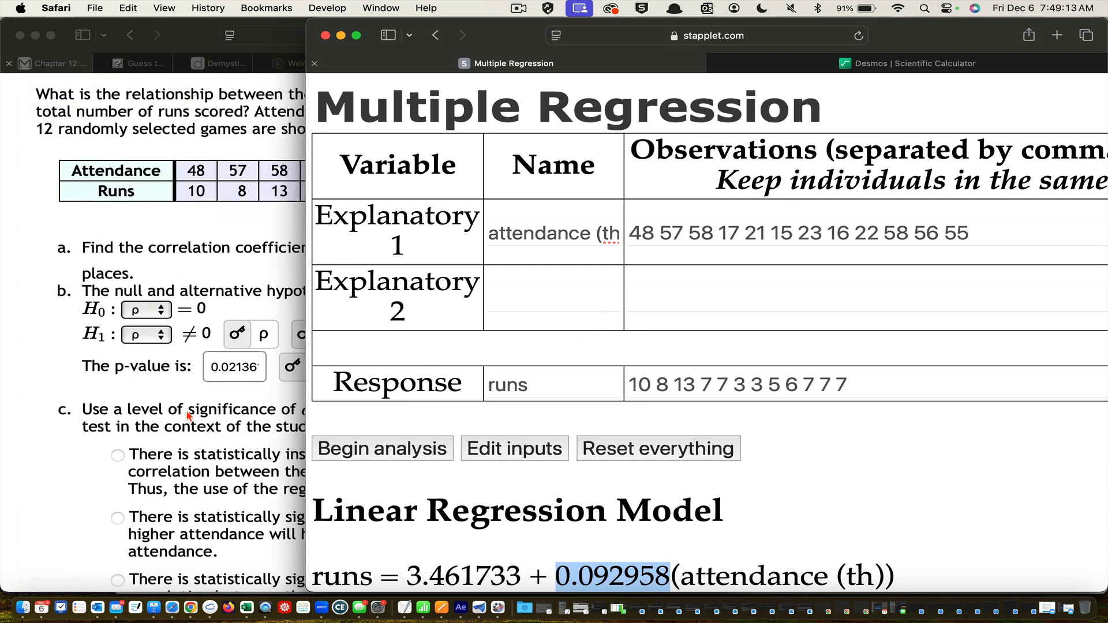
Submit the answers to Question 2 for grading
{"action": "scroll", "coordinate": [187, 415], "scroll_direction": "down", "scroll_amount": 4}
{"action": "left_click", "coordinate": [220, 362]}
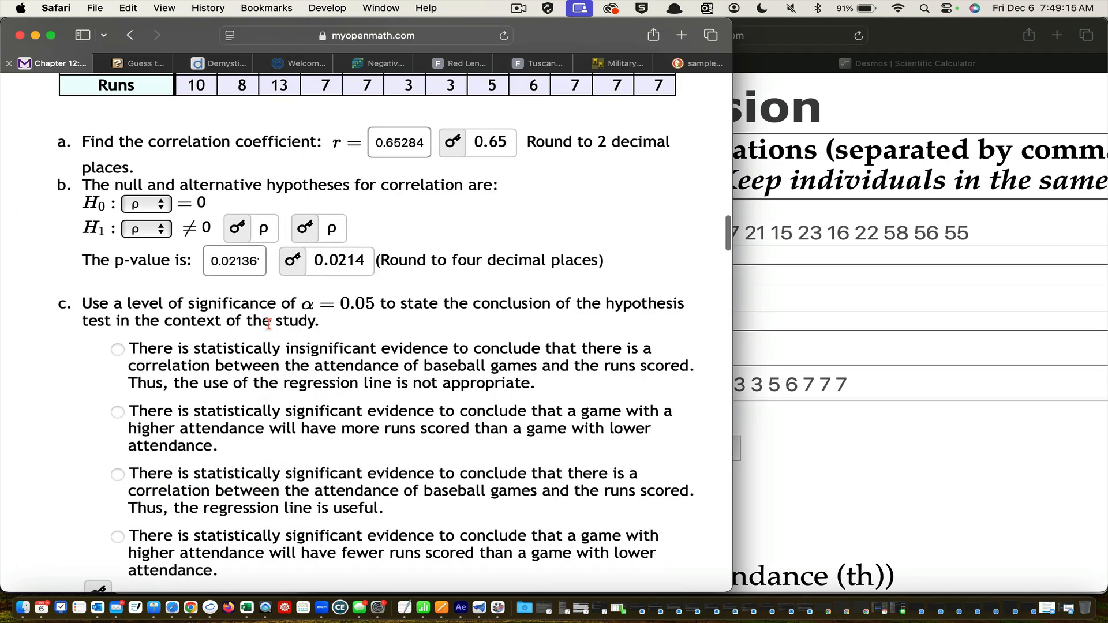
{"action": "scroll", "coordinate": [269, 323], "scroll_direction": "down", "scroll_amount": 15}
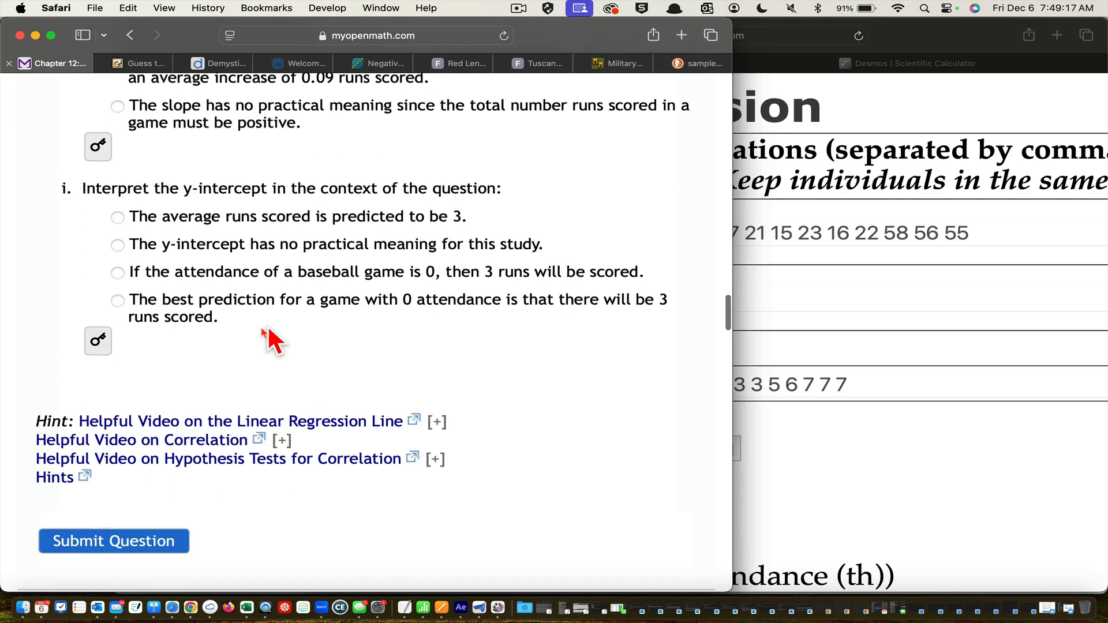
{"action": "left_click", "coordinate": [145, 541]}
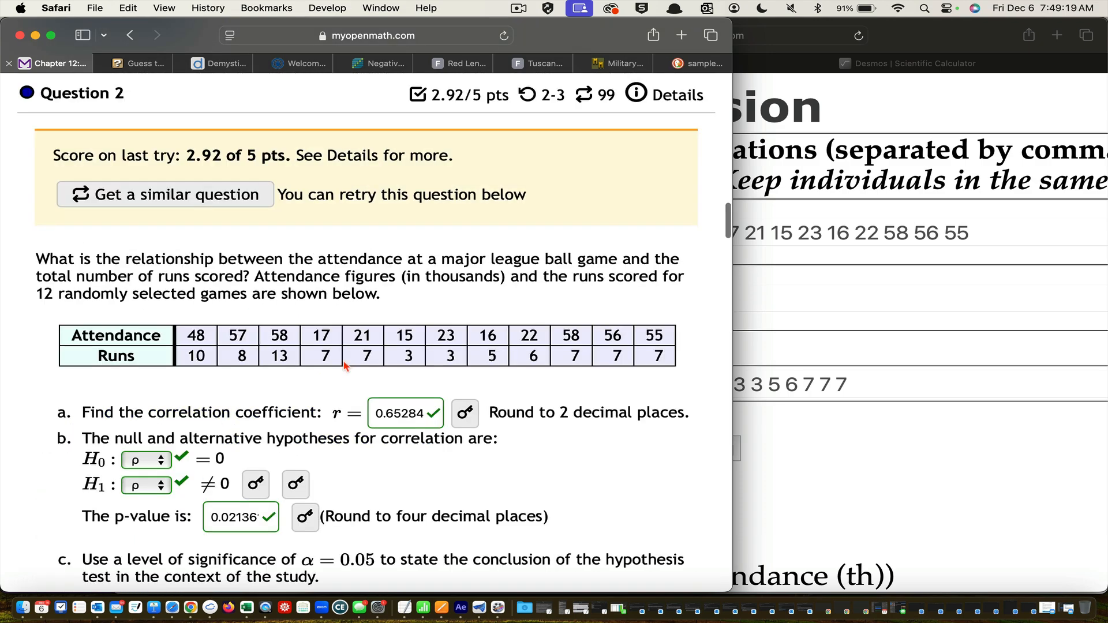
Review the score and the graded answers in Question 2, from the correlation coefficient down to the regression equation
{"action": "scroll", "coordinate": [411, 298], "scroll_direction": "down", "scroll_amount": 3}
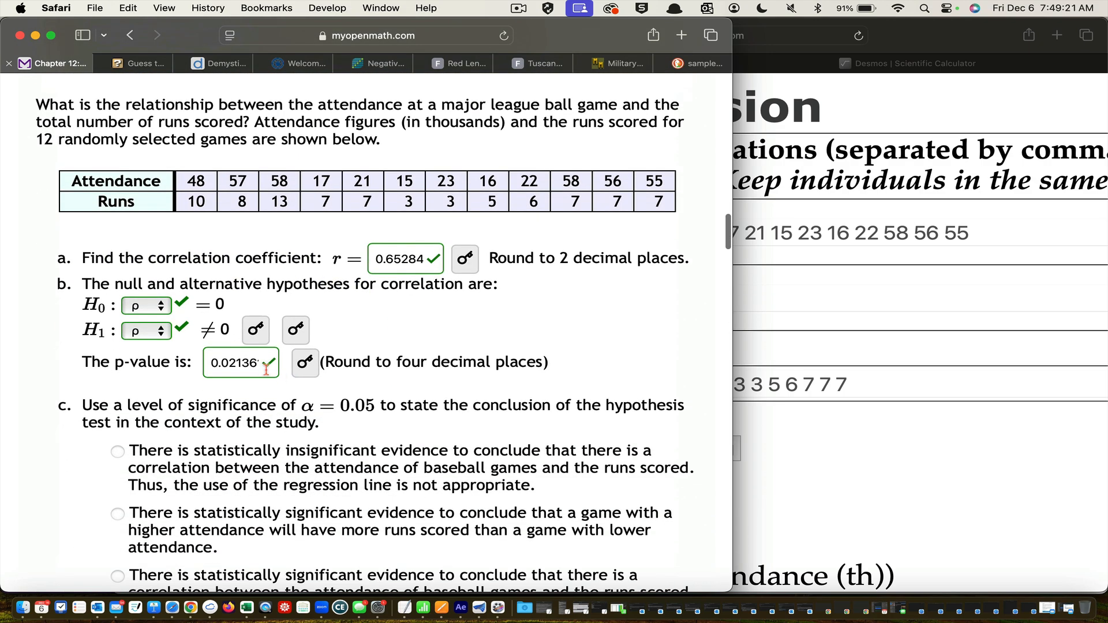
{"action": "scroll", "coordinate": [335, 411], "scroll_direction": "down", "scroll_amount": 8}
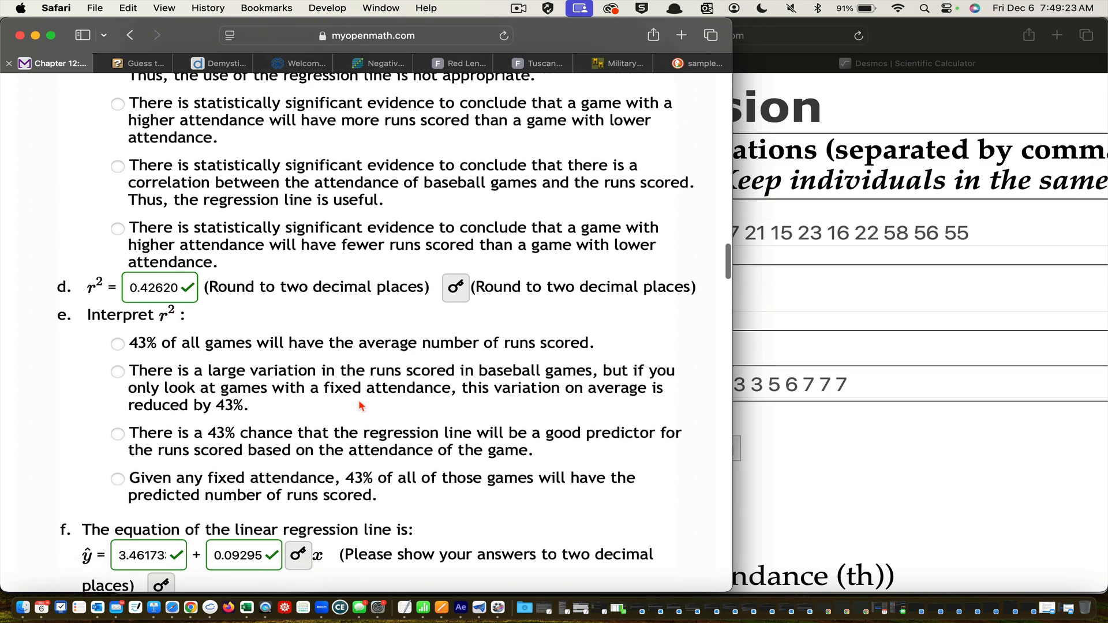
{"action": "scroll", "coordinate": [362, 406], "scroll_direction": "down", "scroll_amount": 5}
{"action": "scroll", "coordinate": [421, 356], "scroll_direction": "up", "scroll_amount": 15}
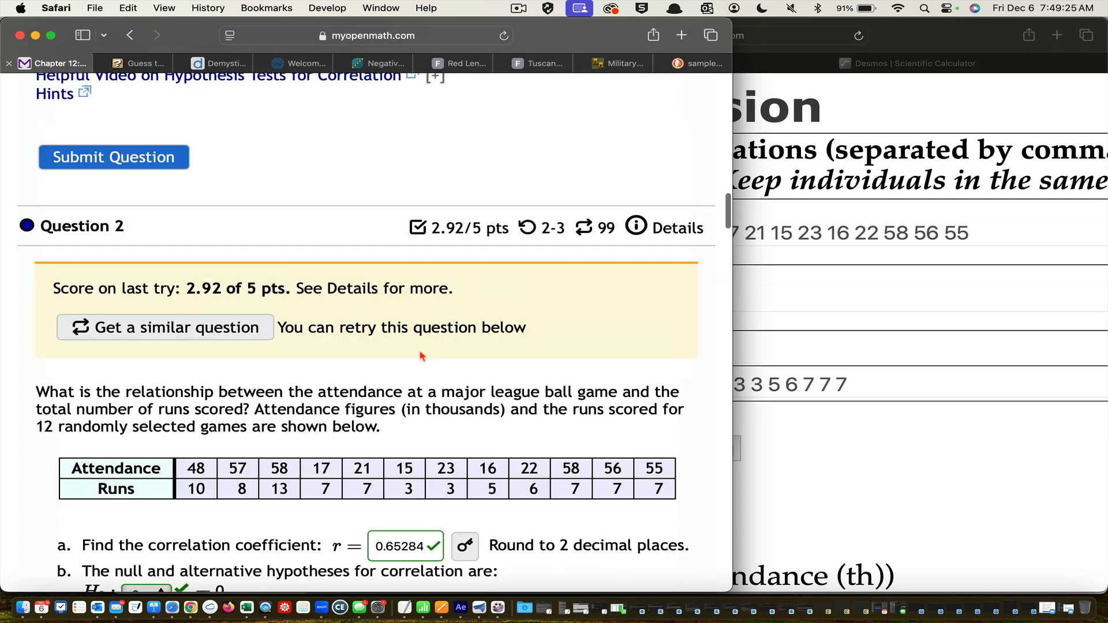
{"action": "scroll", "coordinate": [422, 356], "scroll_direction": "up", "scroll_amount": 3}
Open the regression applet's preferences and examine the Rounding of Numbers settings
{"action": "left_click", "coordinate": [773, 347]}
{"action": "scroll", "coordinate": [773, 348], "scroll_direction": "down", "scroll_amount": 10}
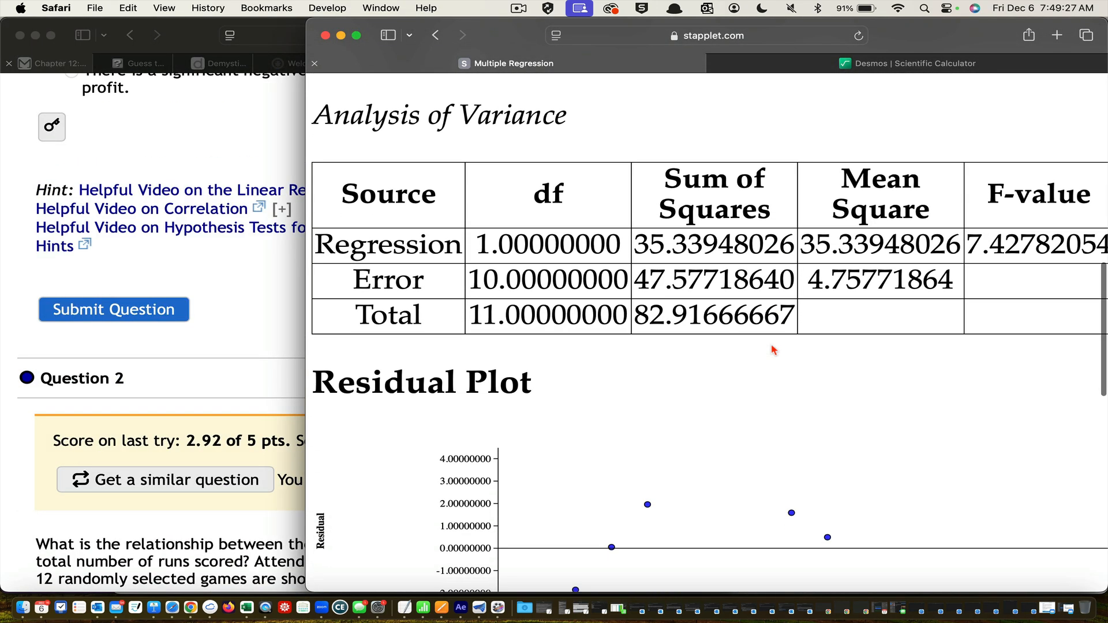
{"action": "scroll", "coordinate": [773, 349], "scroll_direction": "down", "scroll_amount": 10}
{"action": "left_click", "coordinate": [537, 382]}
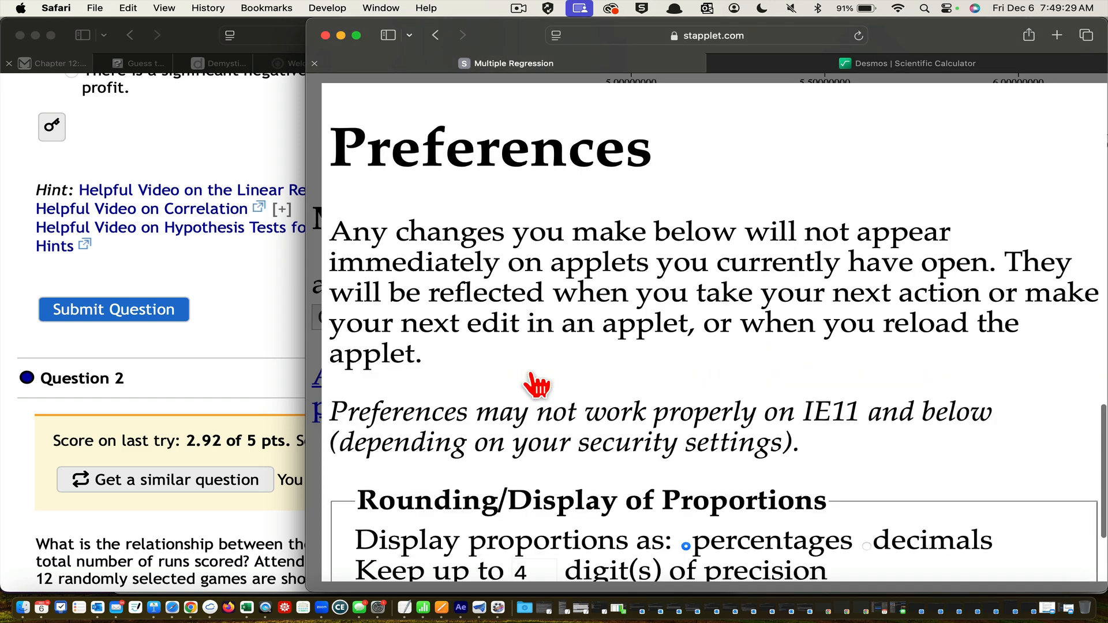
{"action": "scroll", "coordinate": [537, 385], "scroll_direction": "down", "scroll_amount": 8}
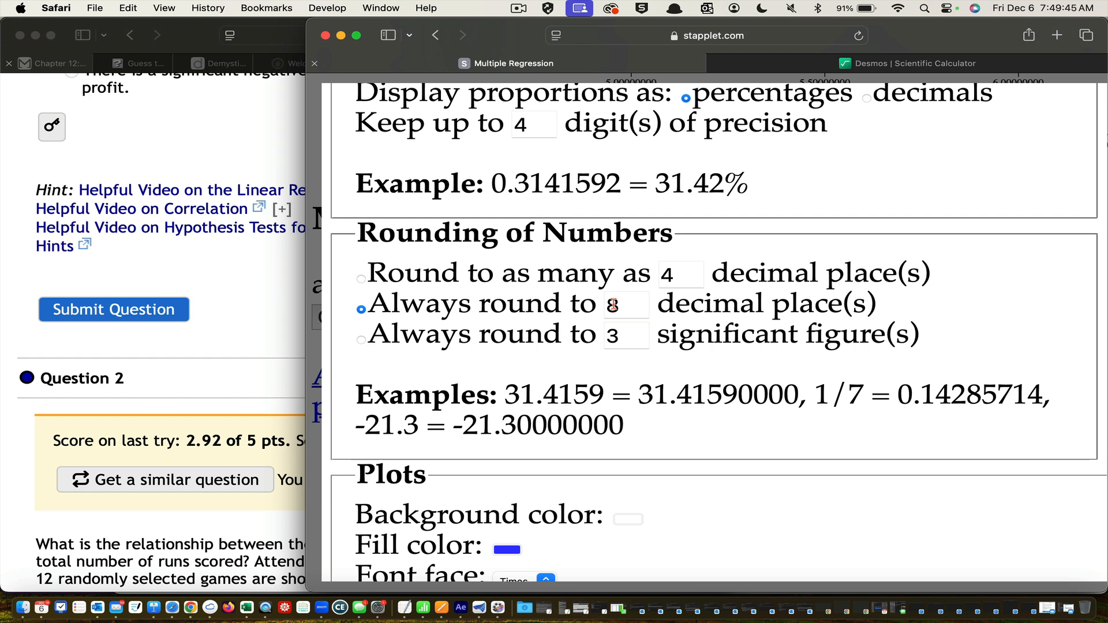
Check the rounding asked for in Question 2's answers and return to the applet's rounding preferences
{"action": "left_click", "coordinate": [254, 312]}
{"action": "scroll", "coordinate": [254, 311], "scroll_direction": "up", "scroll_amount": 3}
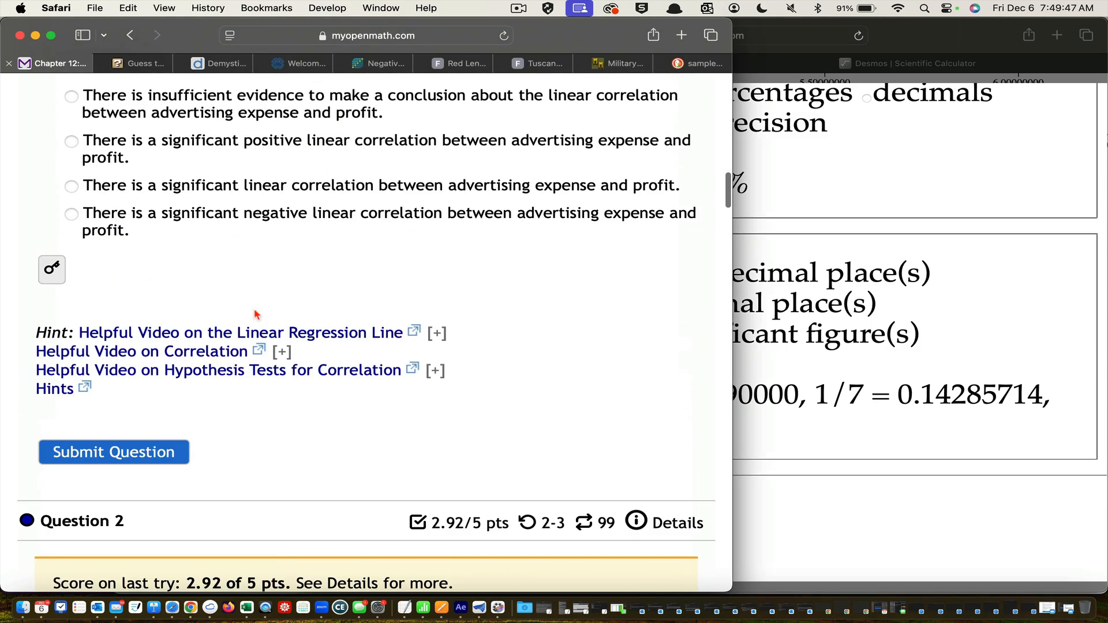
{"action": "scroll", "coordinate": [254, 311], "scroll_direction": "down", "scroll_amount": 10}
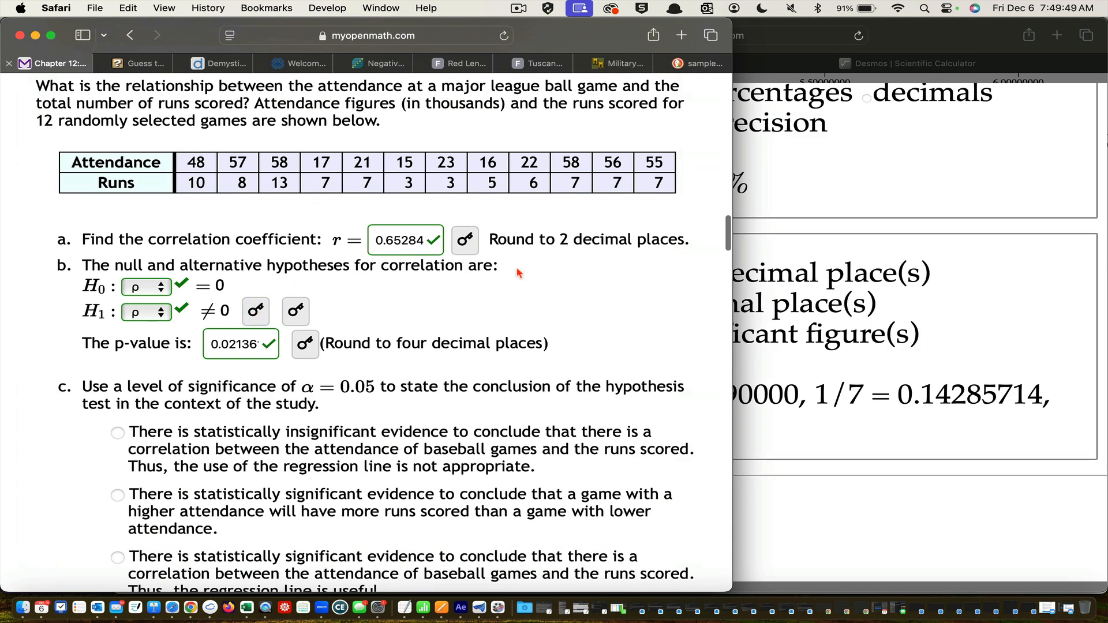
{"action": "scroll", "coordinate": [578, 211], "scroll_direction": "up", "scroll_amount": 5}
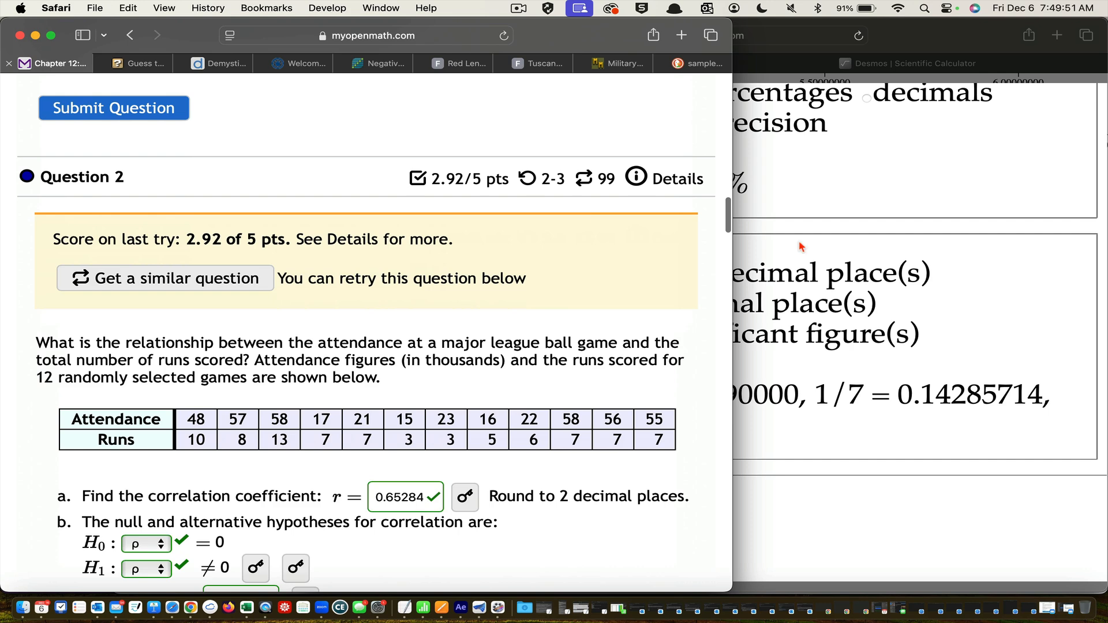
{"action": "left_click", "coordinate": [801, 246]}
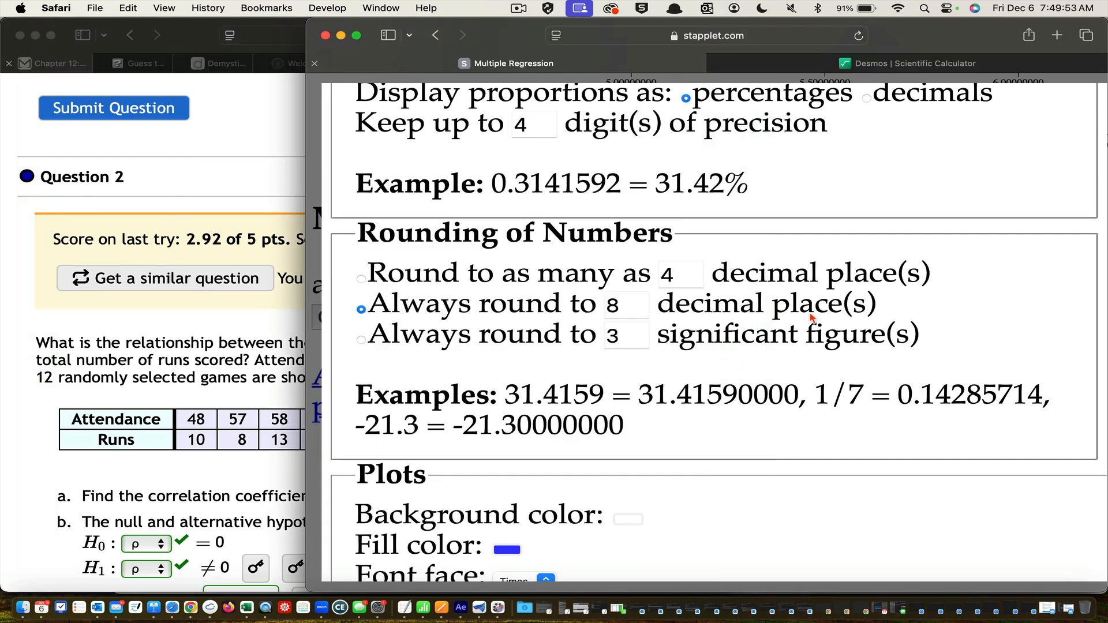